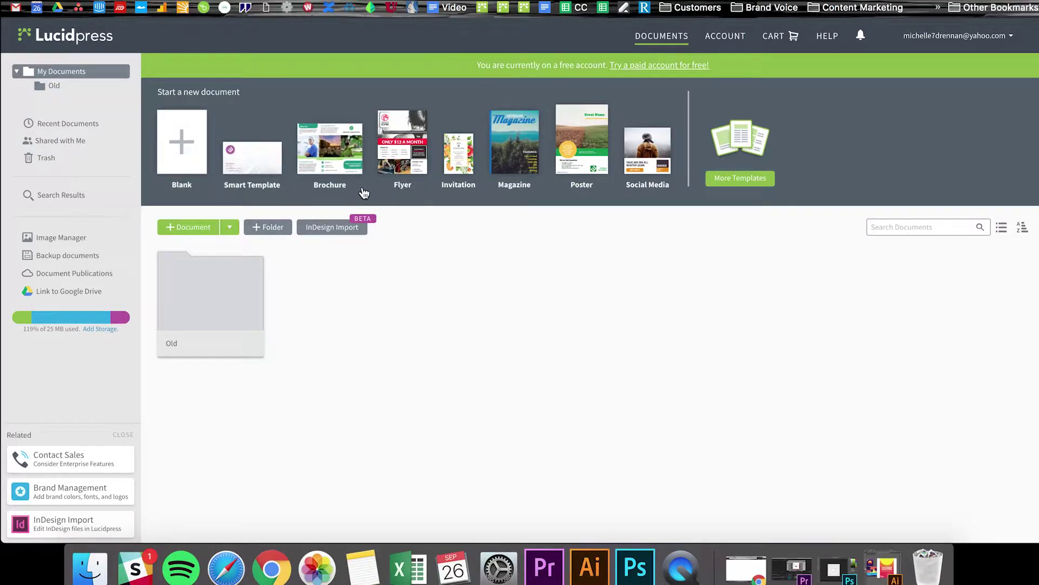
Step: Browse the gallery of poster templates
left_click(581, 169)
scroll(448, 197, "down", 5)
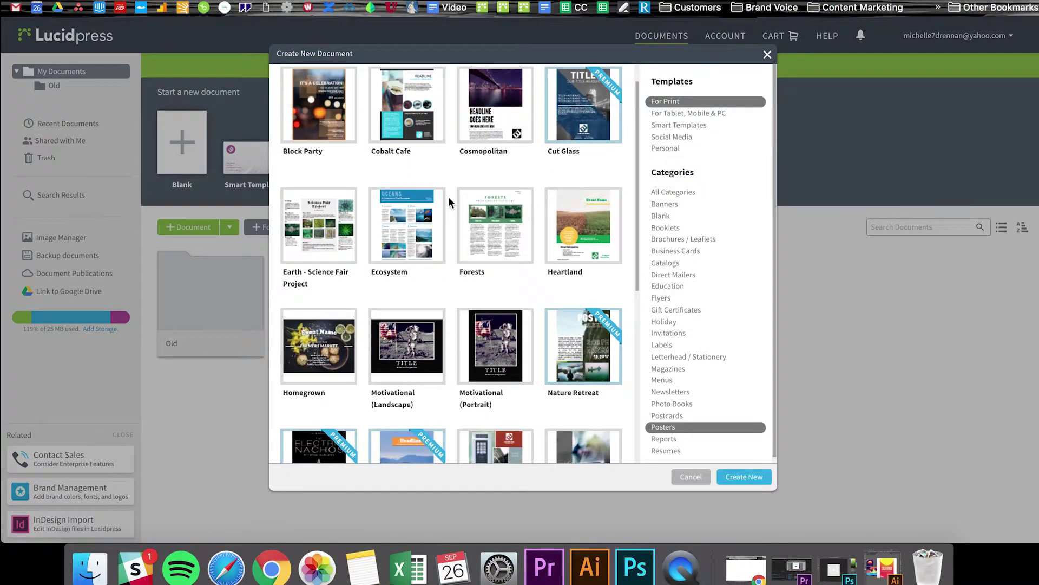
scroll(449, 200, "down", 3)
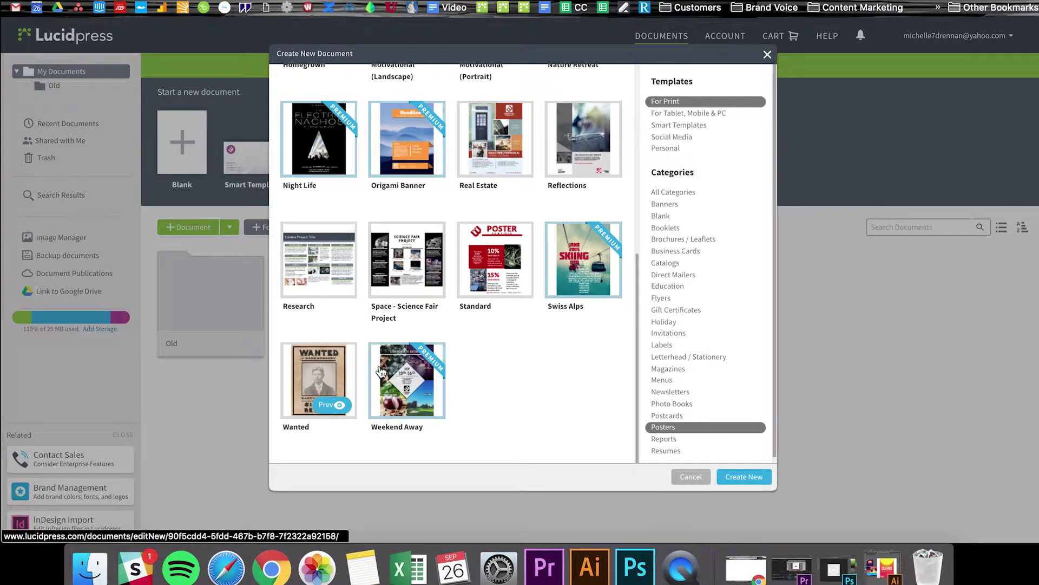
scroll(498, 344, "up", 4)
scroll(498, 347, "up", 3)
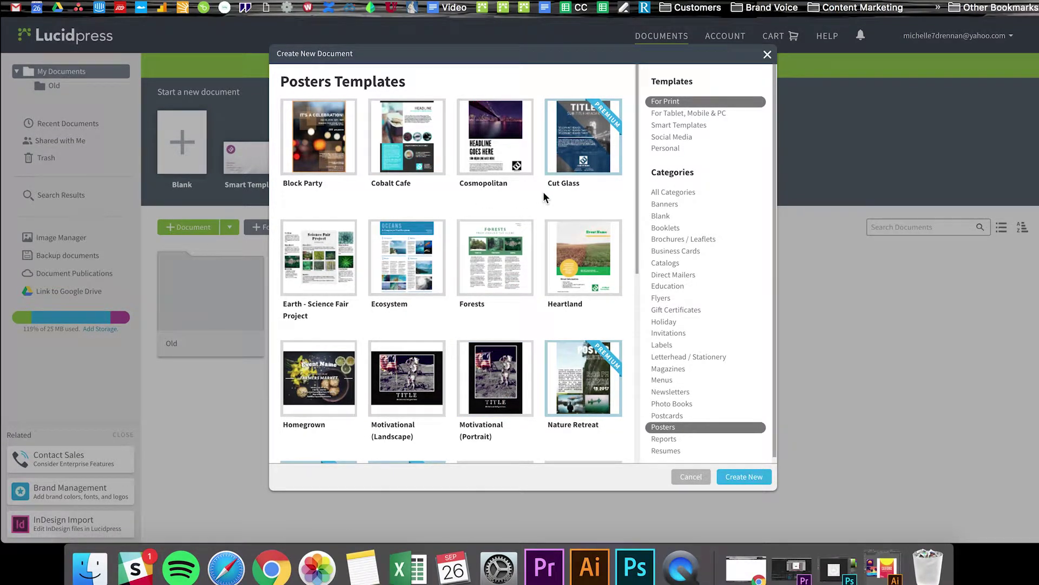
Step: Preview the Heartland template, then leave the gallery without choosing a template
left_click(606, 282)
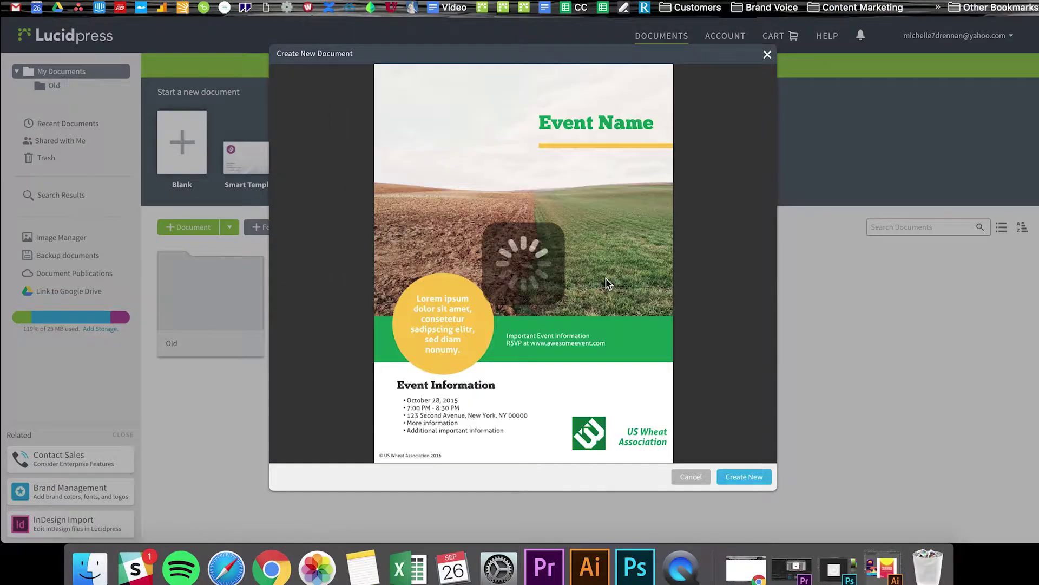
left_click(691, 477)
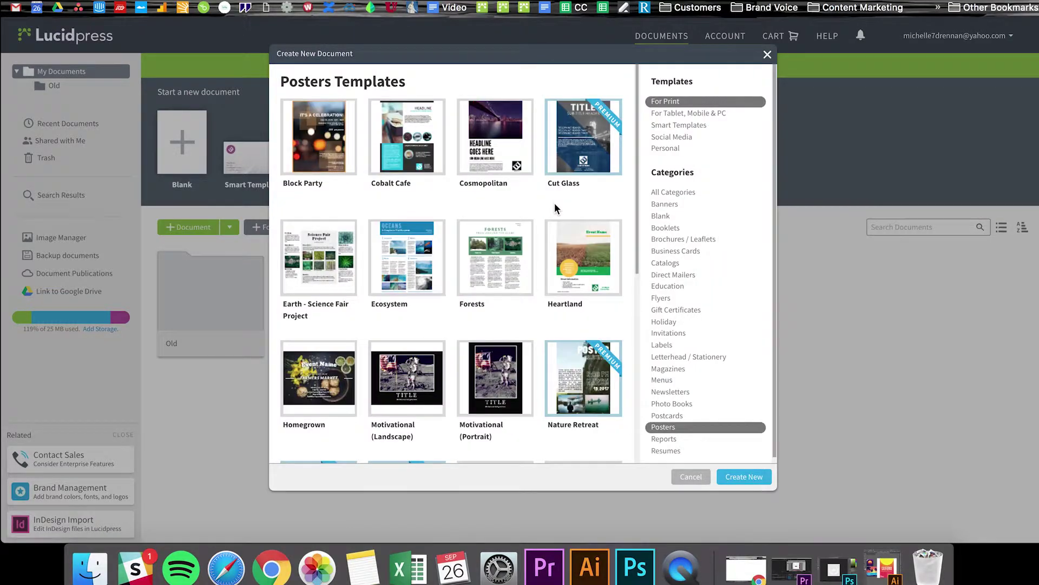
left_click(691, 477)
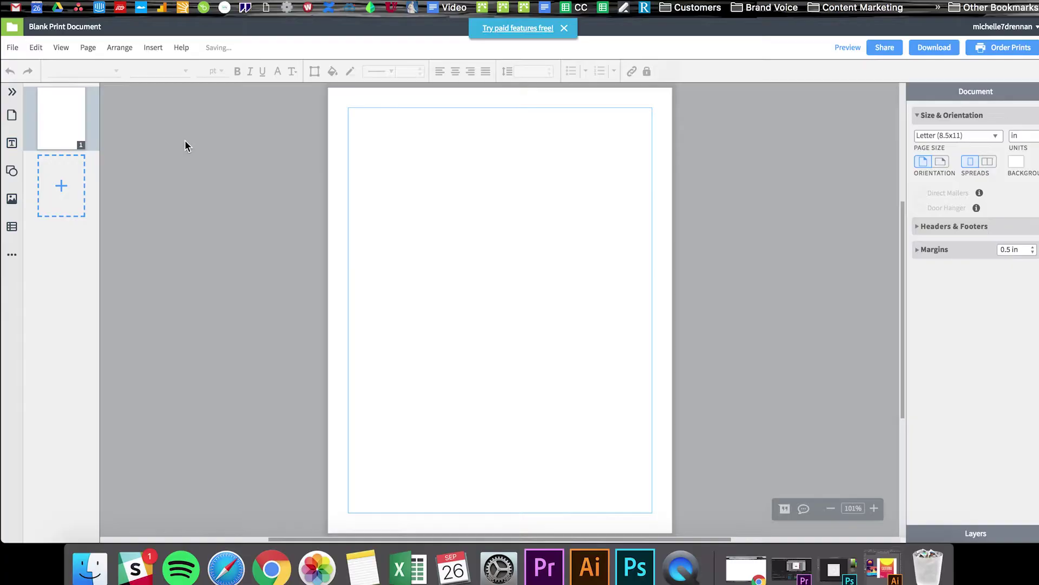
Step: Rename the document to 'My Poster Examples'
left_click(80, 27)
type("My Post")
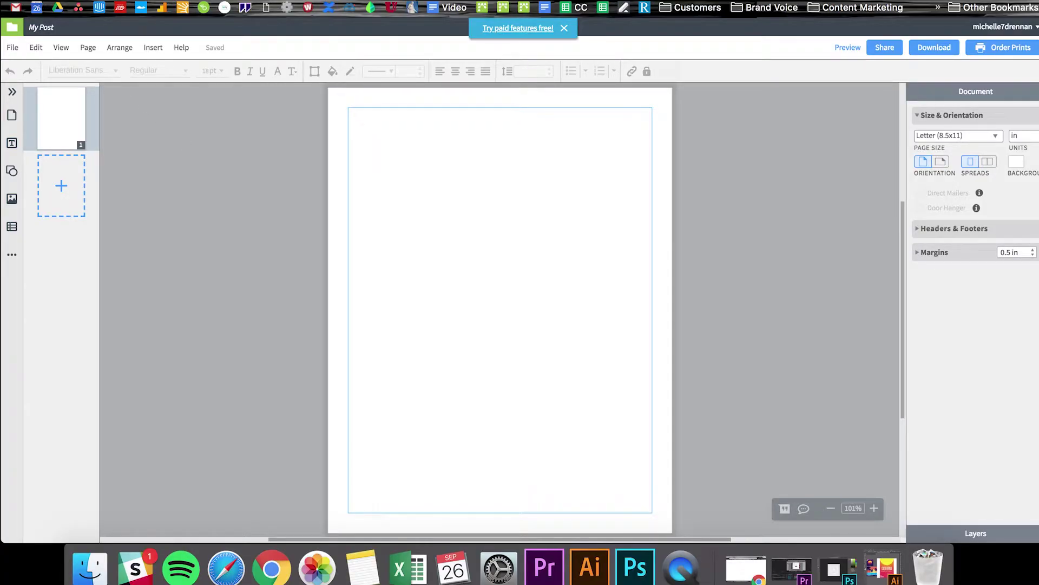
type("er e")
key("BackSpace")
type("Examples")
key("Return")
Step: Set the page size to Poster (24x36)
left_click(998, 135)
scroll(963, 214, "down", 5)
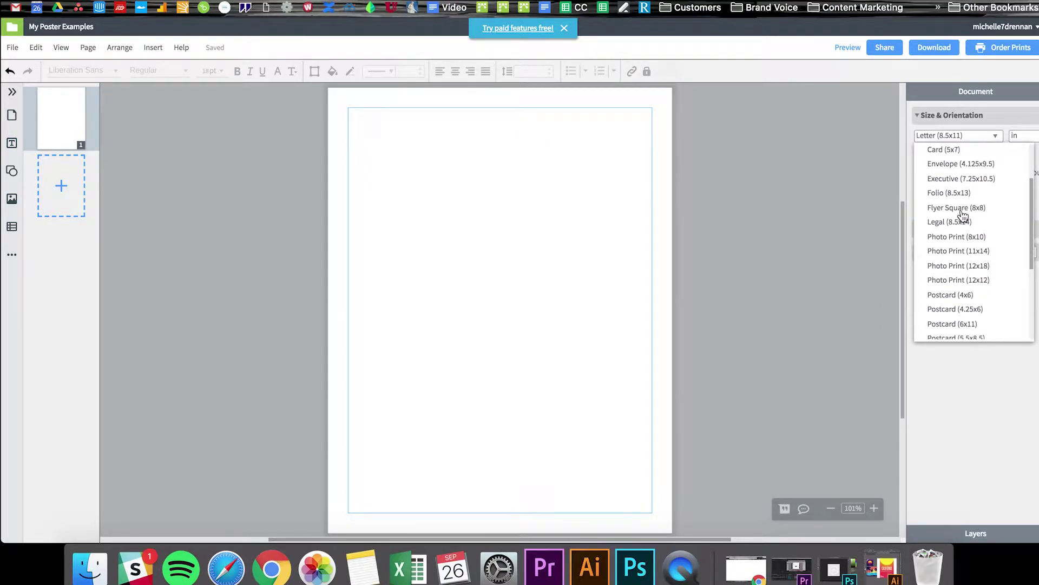
scroll(963, 214, "down", 4)
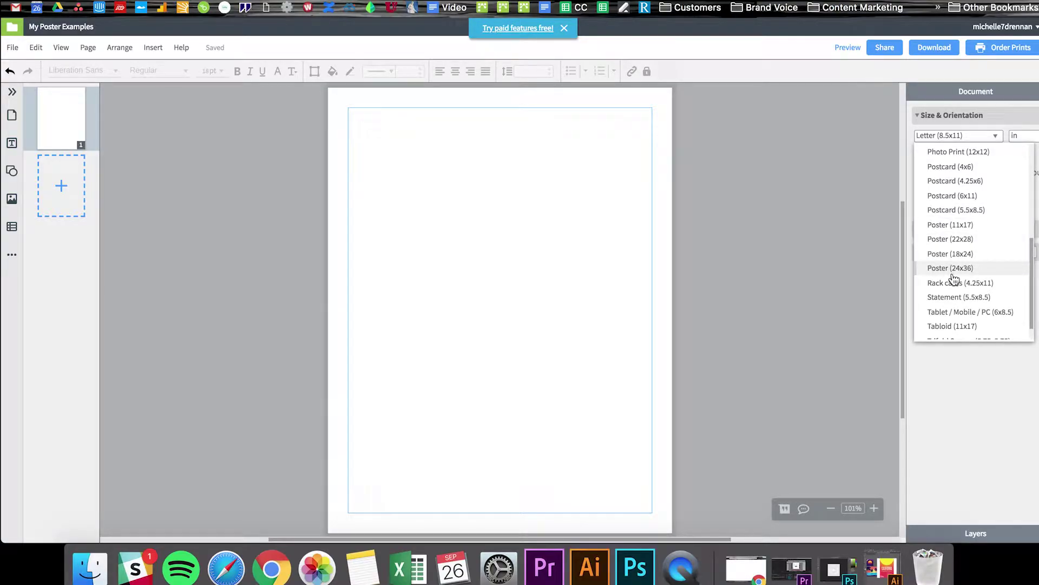
left_click(982, 268)
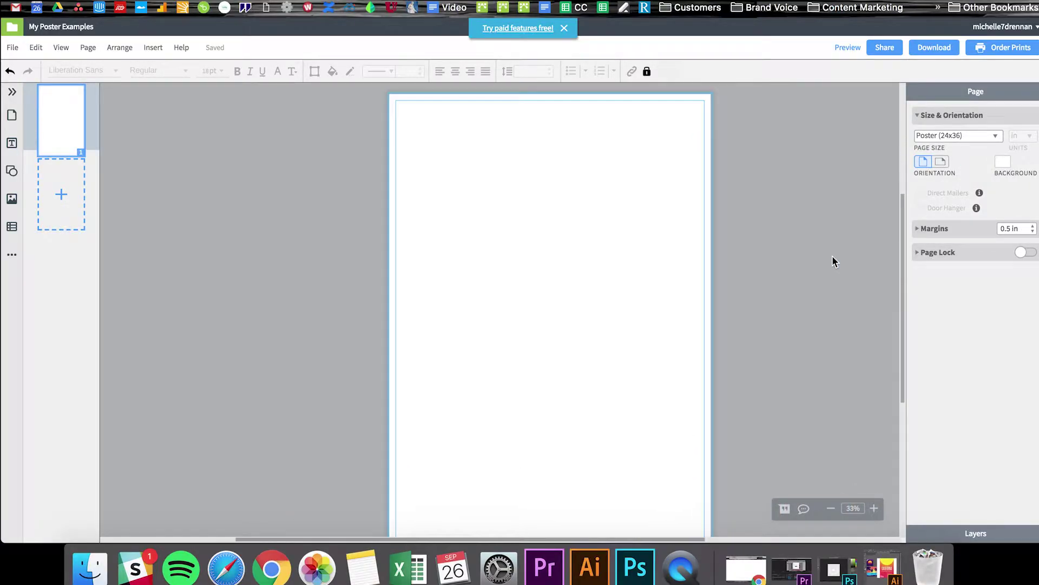
left_click(996, 136)
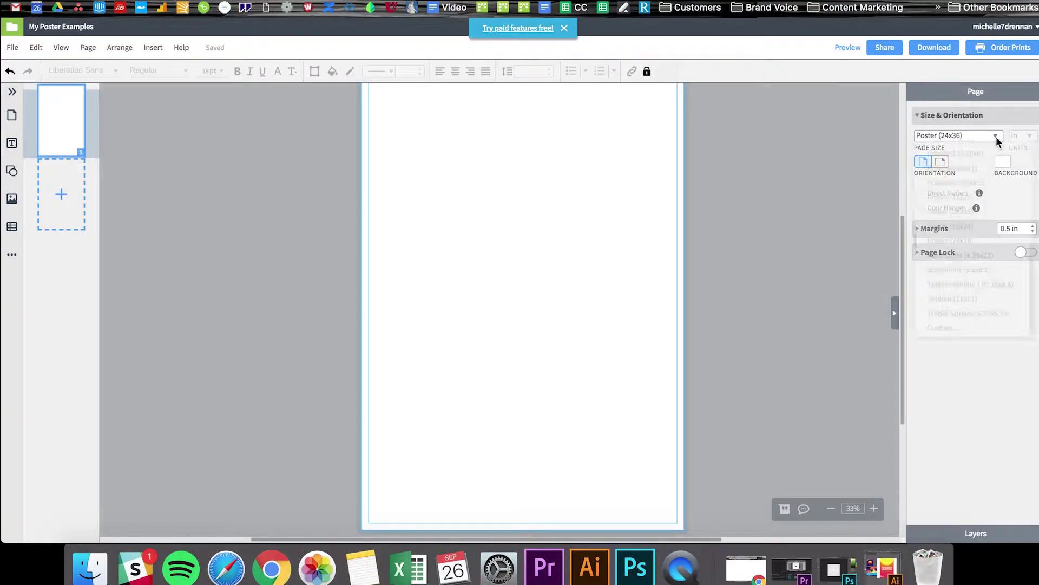
left_click(947, 328)
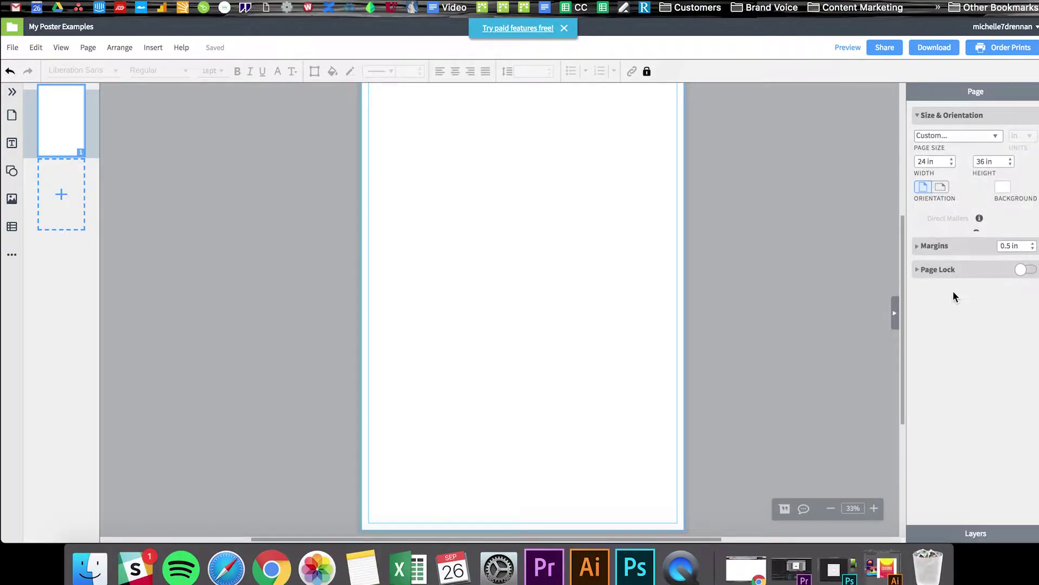
left_click(995, 137)
left_click(978, 246)
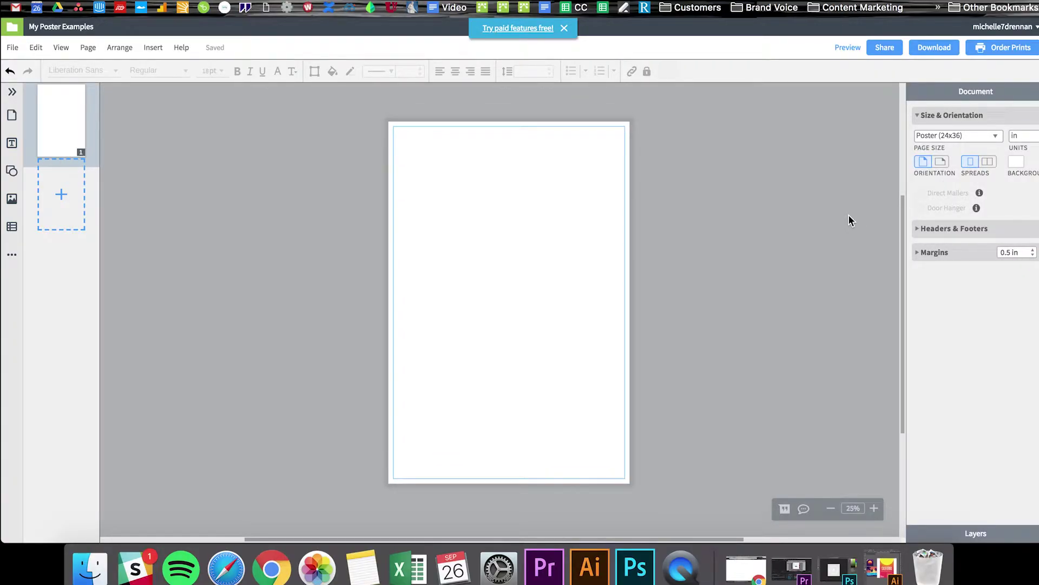
left_click(62, 47)
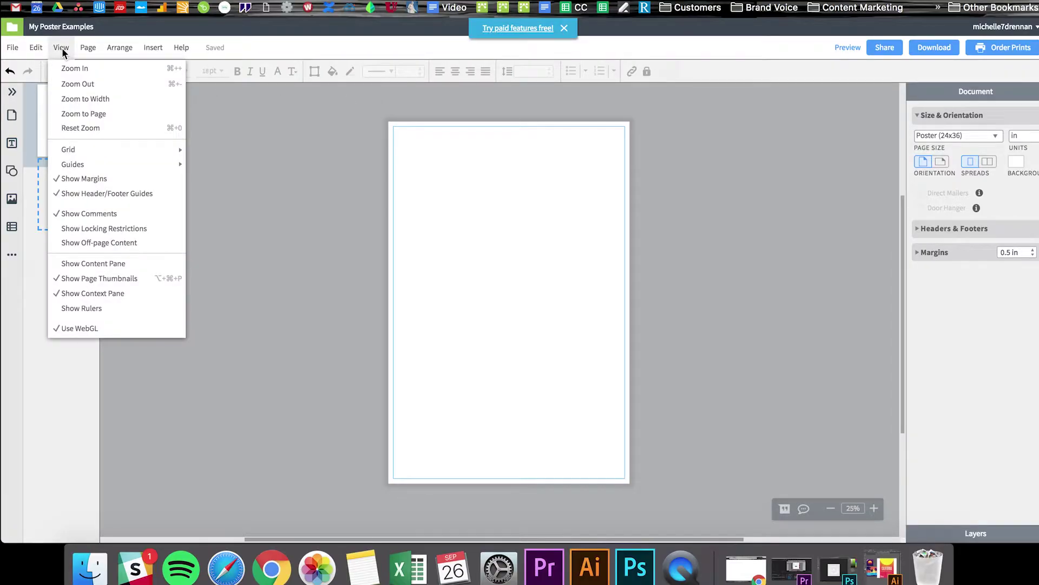
left_click(89, 180)
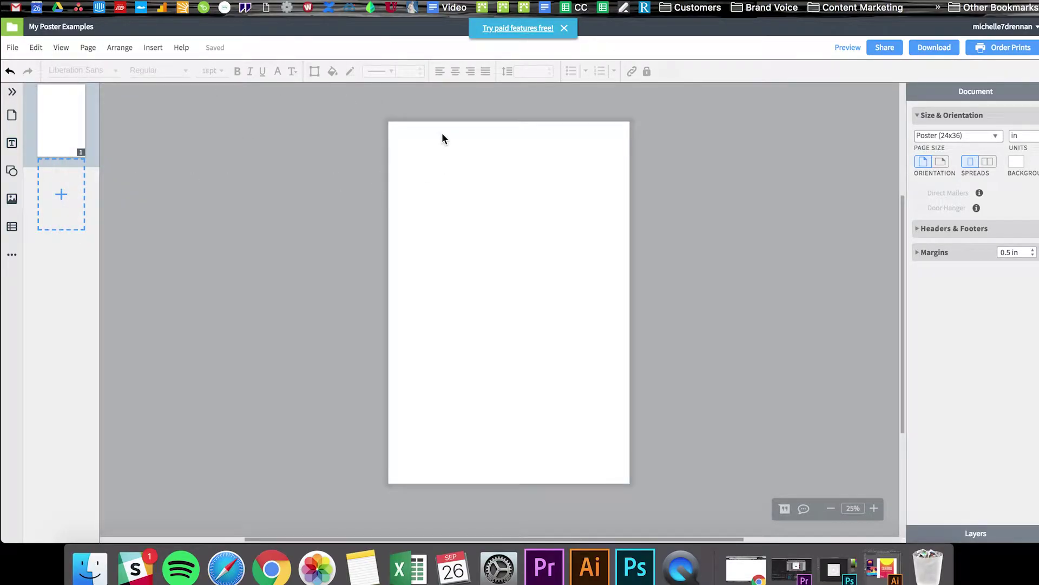
left_click(61, 48)
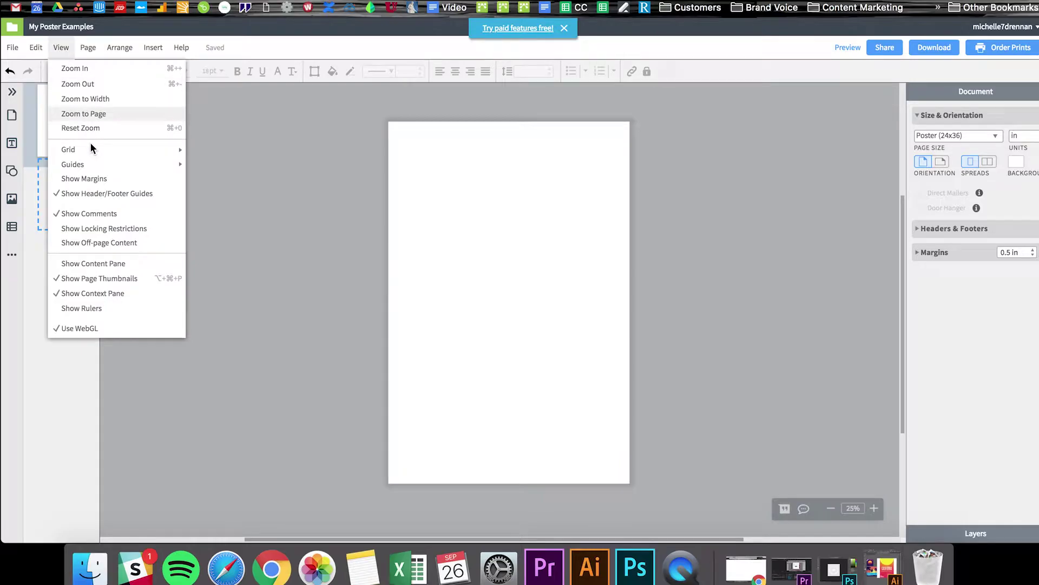
left_click(81, 179)
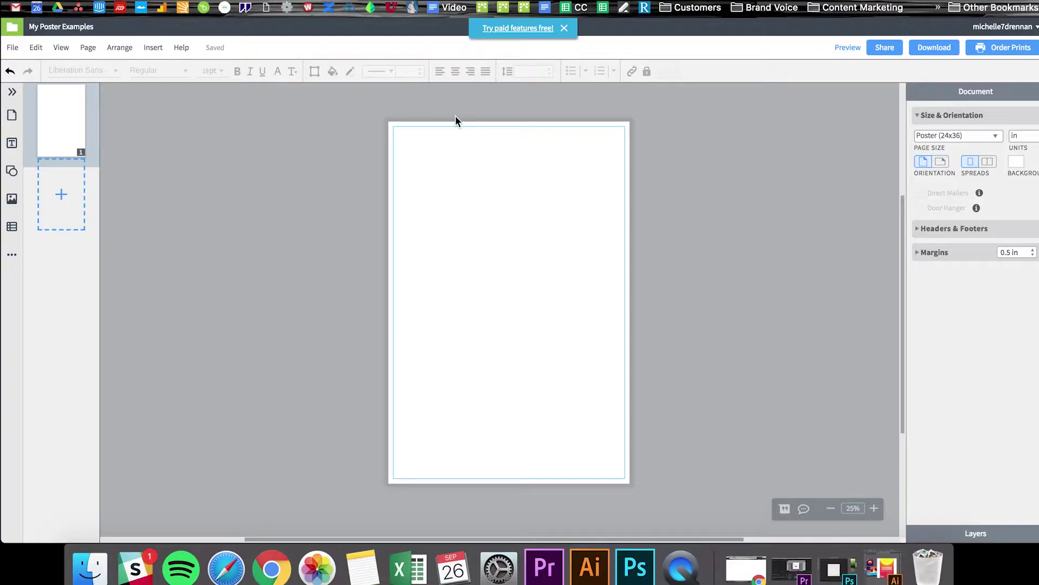
left_click(946, 163)
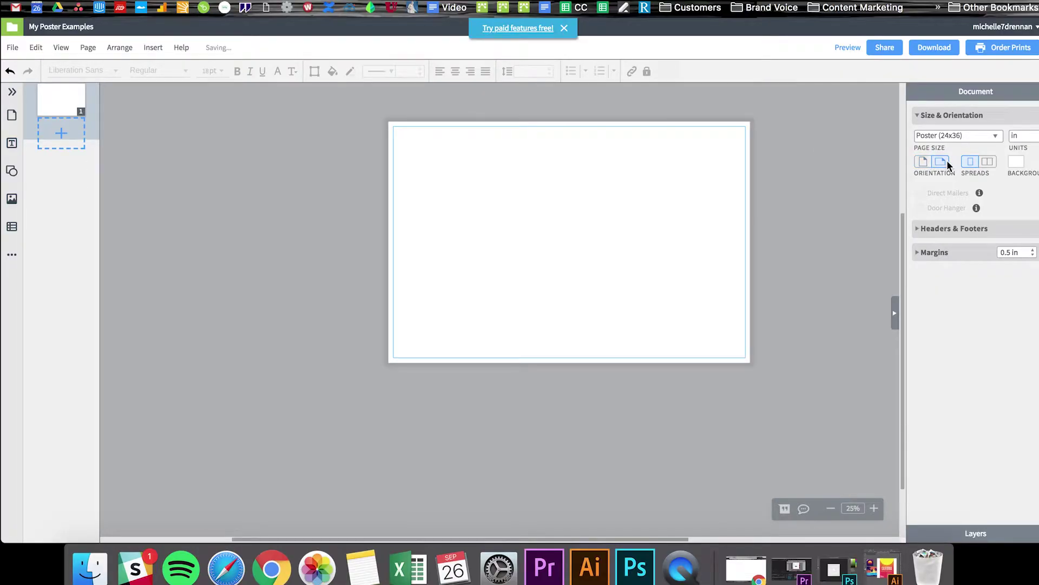
left_click(923, 163)
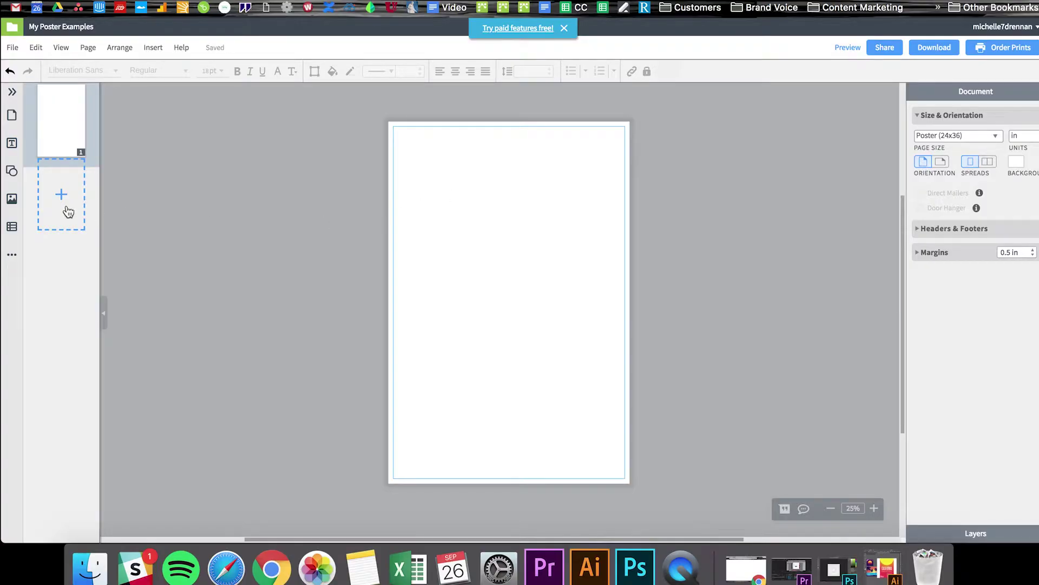
Step: Place a circle from the basic shapes and size it near the page centre
left_click(12, 171)
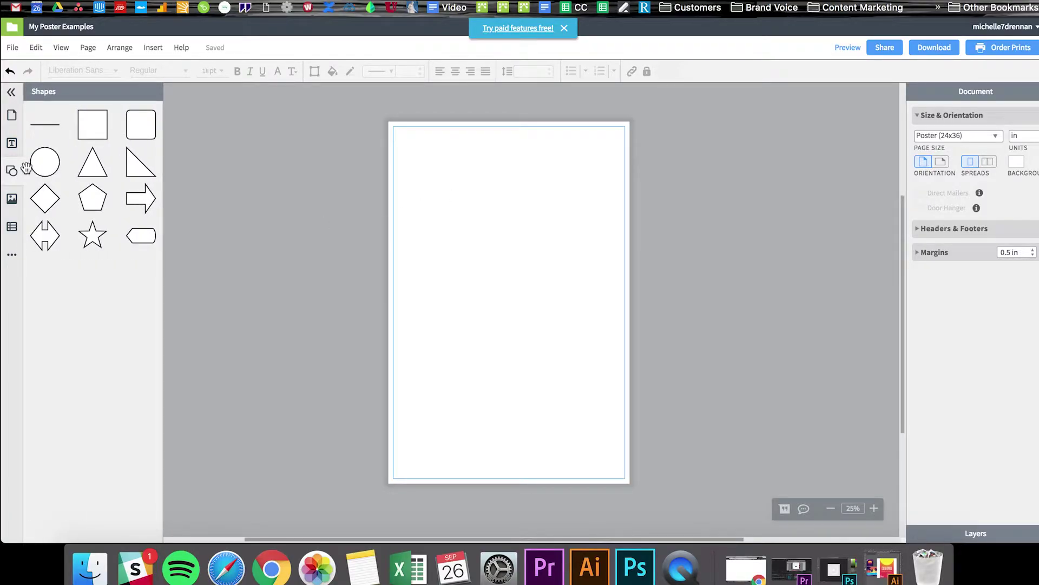
left_click_drag(43, 165, 660, 70)
left_click_drag(604, 197, 522, 297)
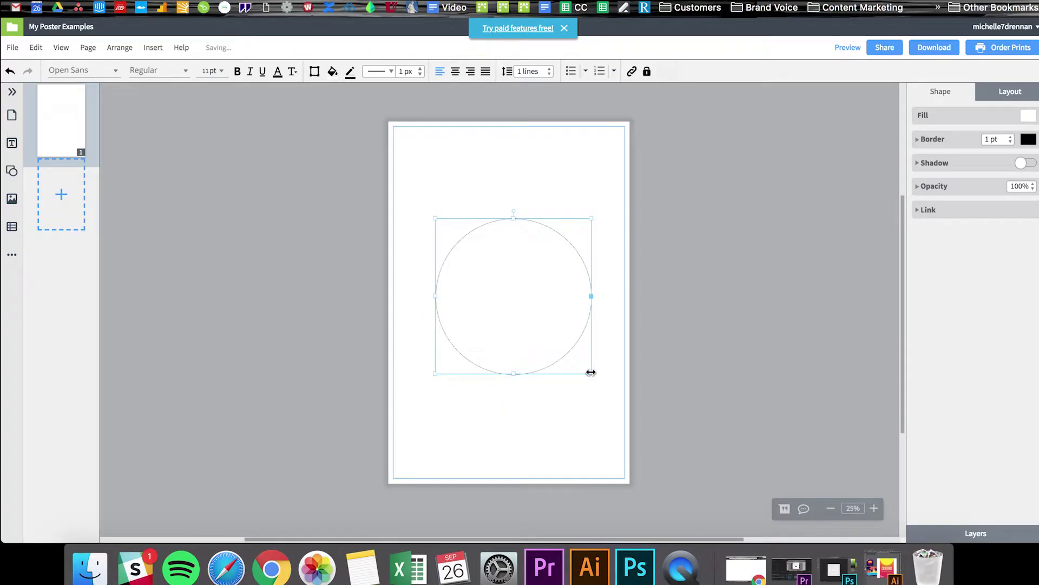
left_click_drag(591, 373, 558, 344)
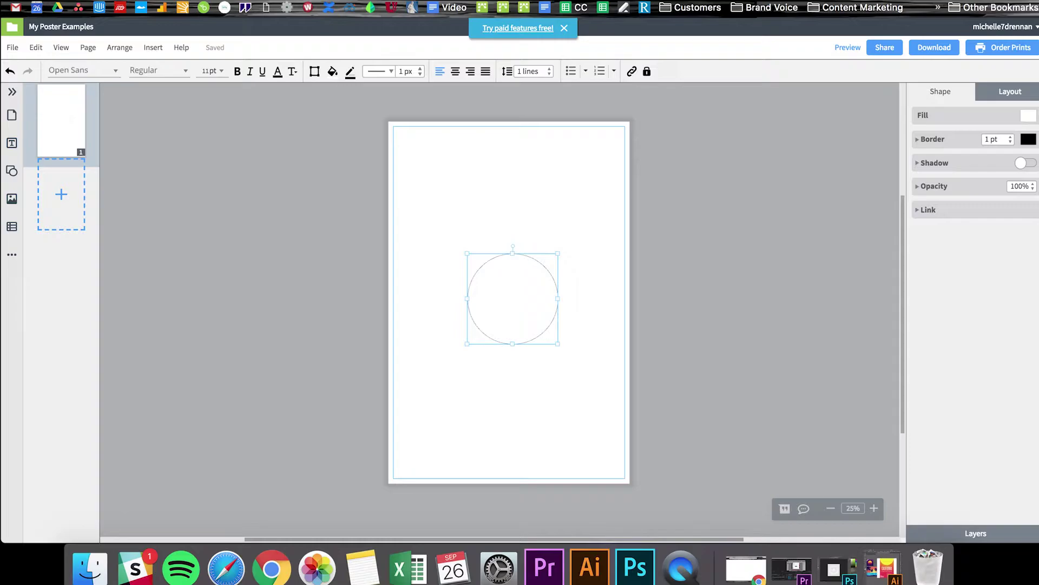
left_click(525, 349)
left_click(531, 295)
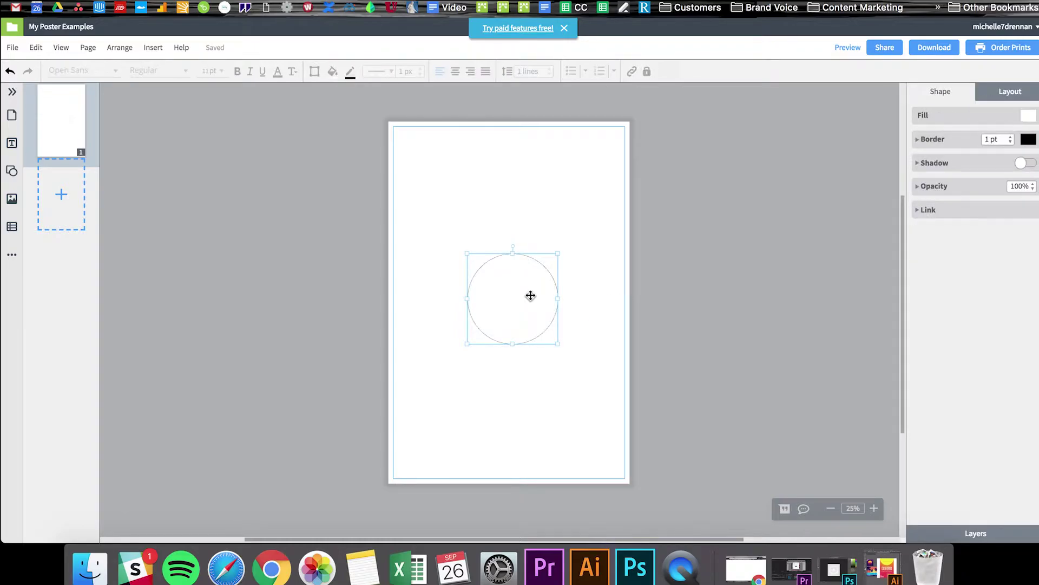
Step: Fill the circle with yellow #f5ef63 and set its border to 0 pt
left_click(1031, 117)
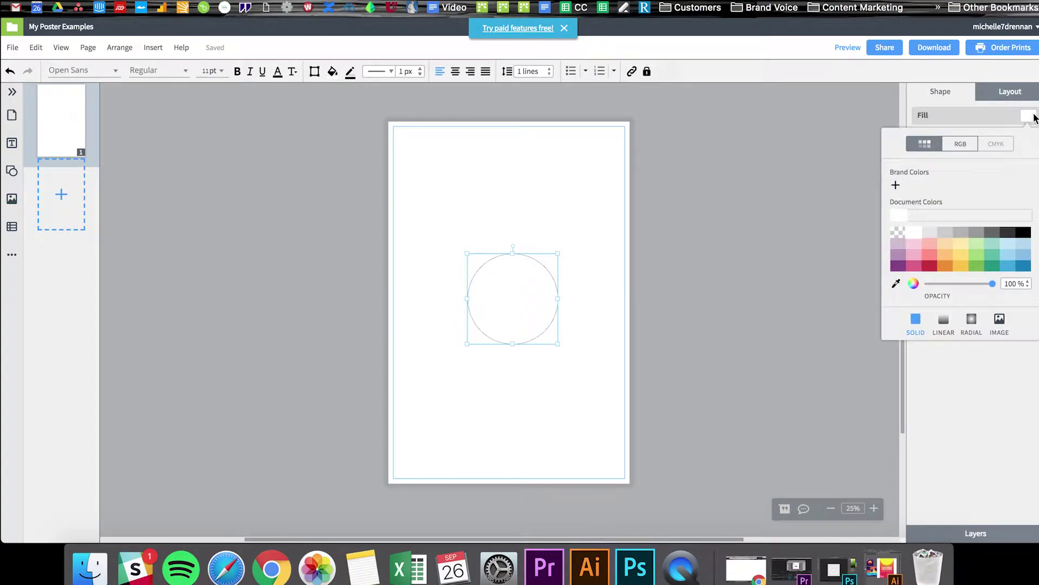
left_click(899, 255)
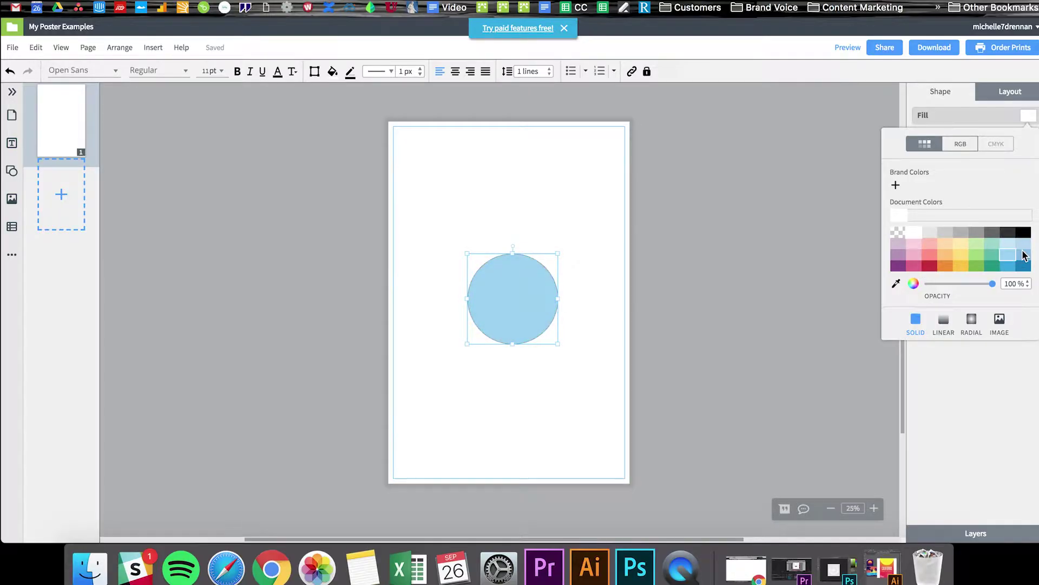
left_click(963, 146)
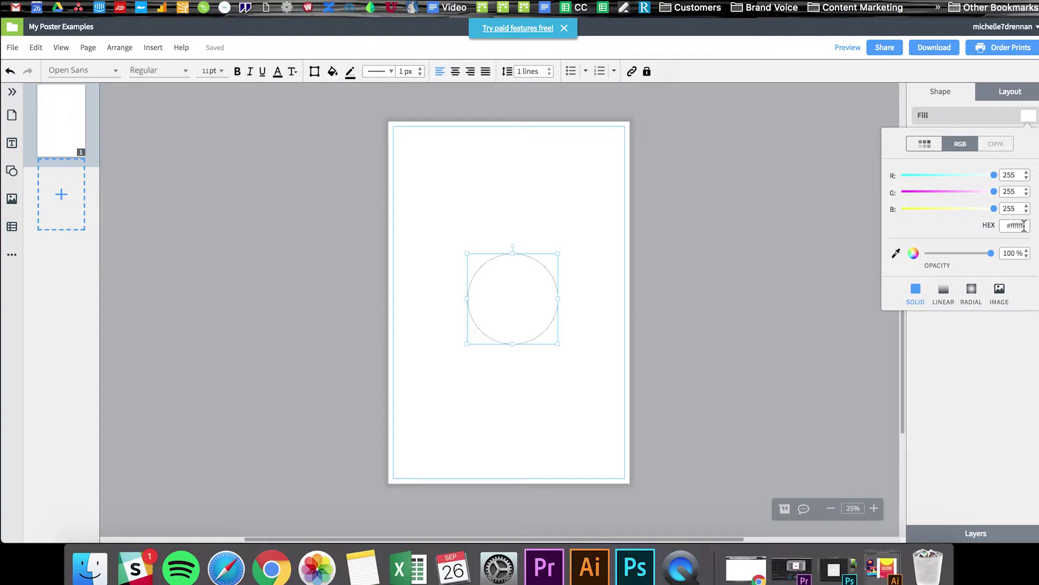
left_click_drag(1024, 226, 1005, 226)
type("#f5ef63")
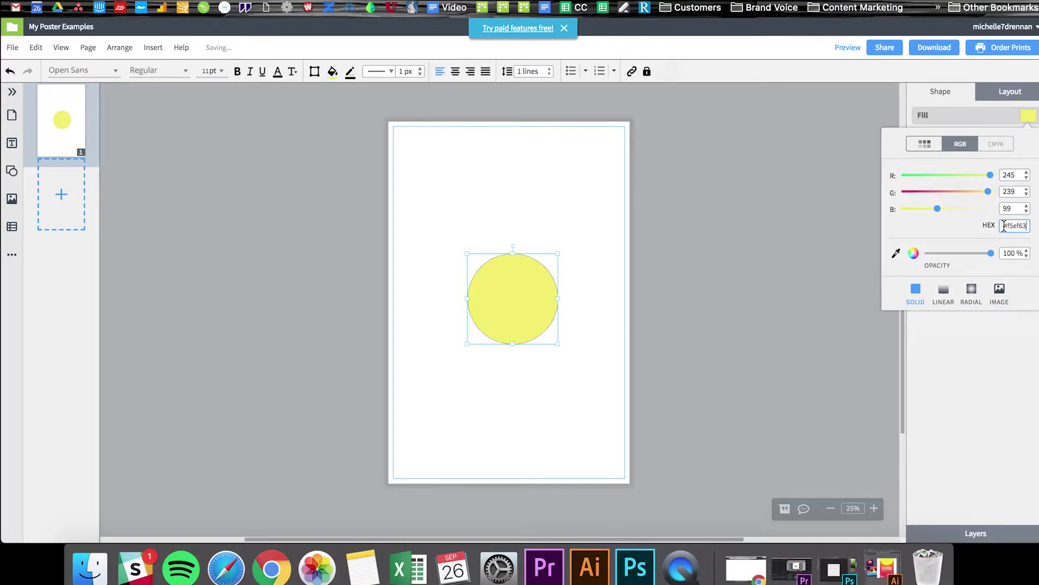
double_click(531, 293)
left_click(1010, 141)
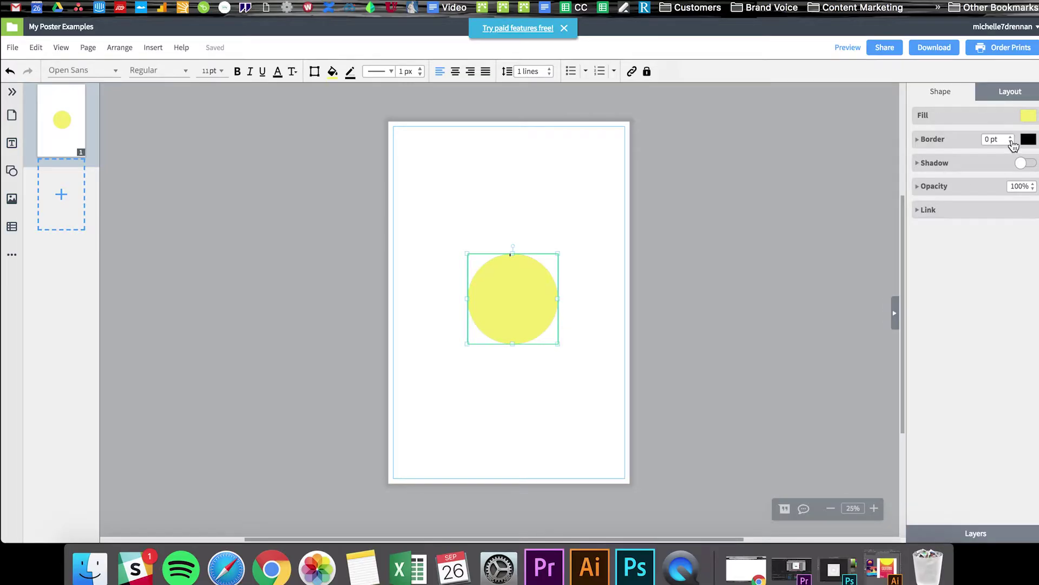
left_click(727, 210)
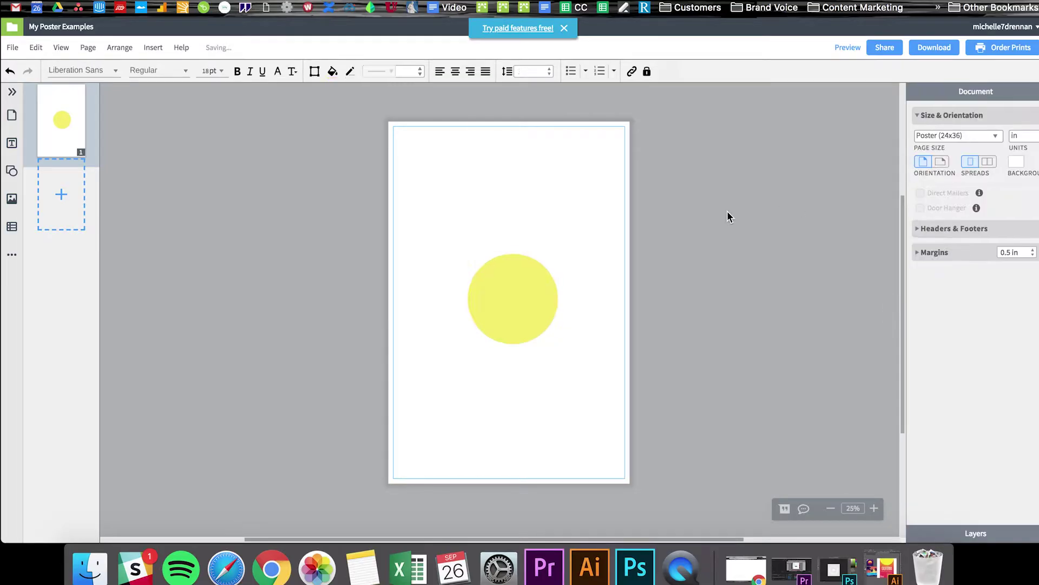
left_click(535, 290)
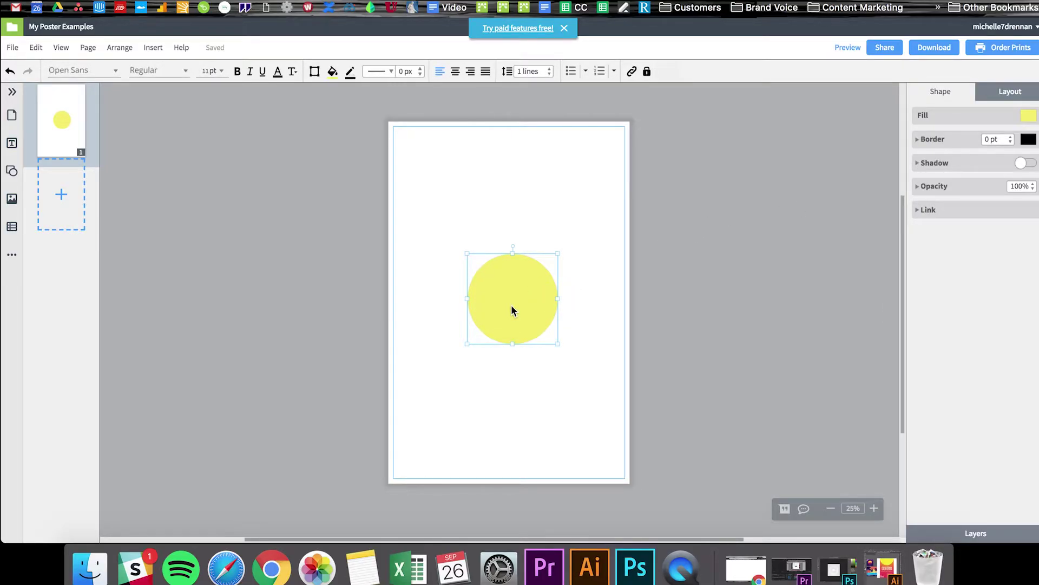
Step: Duplicate the circle, fill the copy #ffd161, and enlarge it behind the yellow circle
left_click_drag(511, 306, 516, 185)
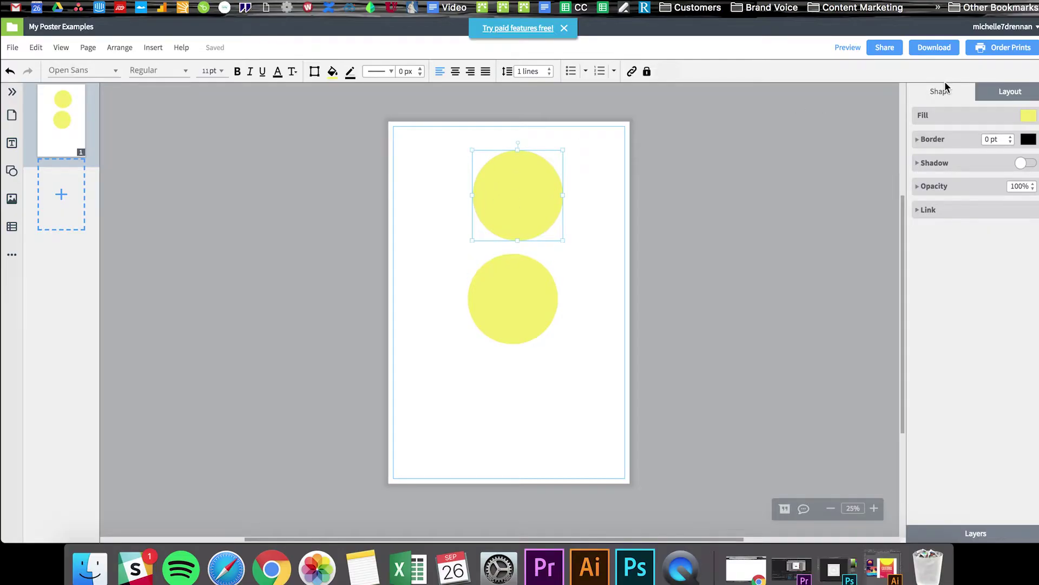
left_click(1028, 116)
left_click(960, 143)
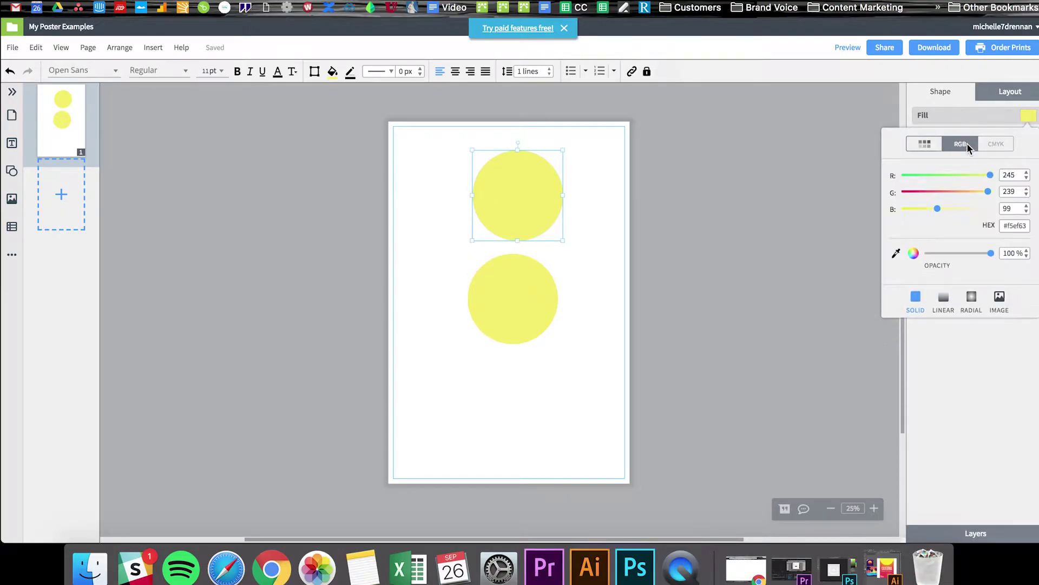
triple_click(1027, 226)
type("#ffd161")
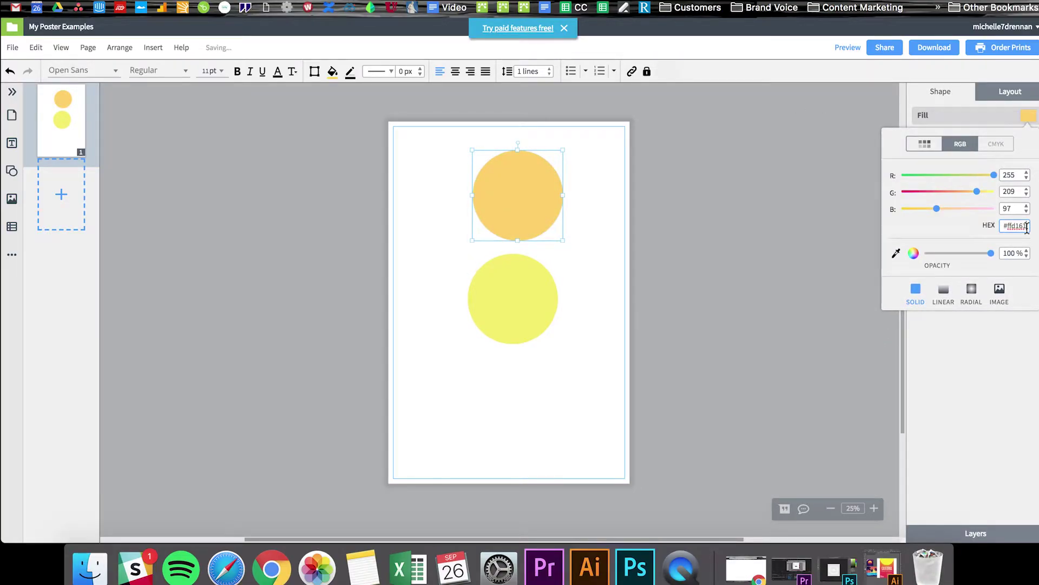
key("Return")
left_click(523, 302)
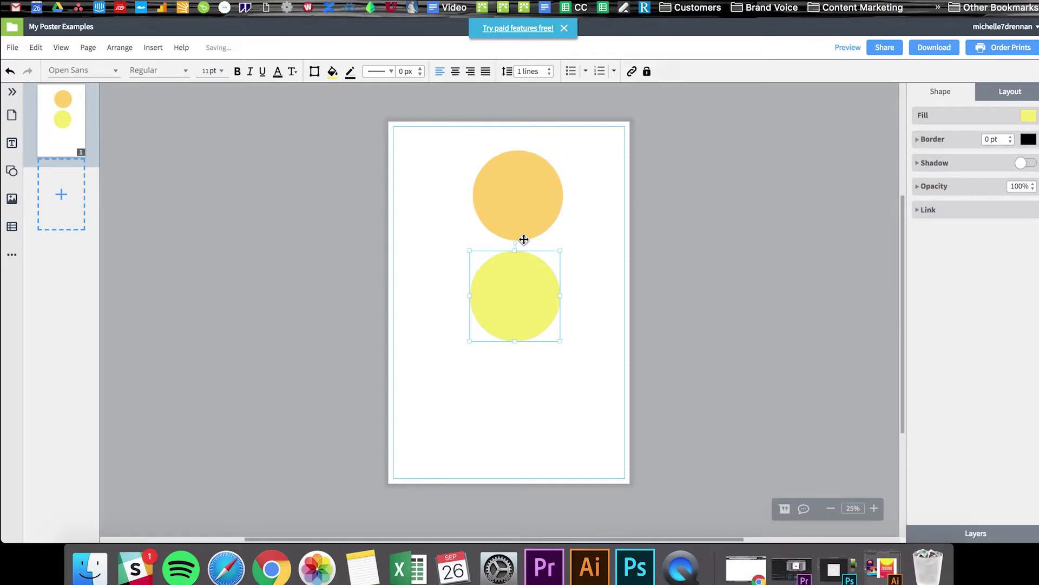
left_click_drag(526, 212, 521, 304)
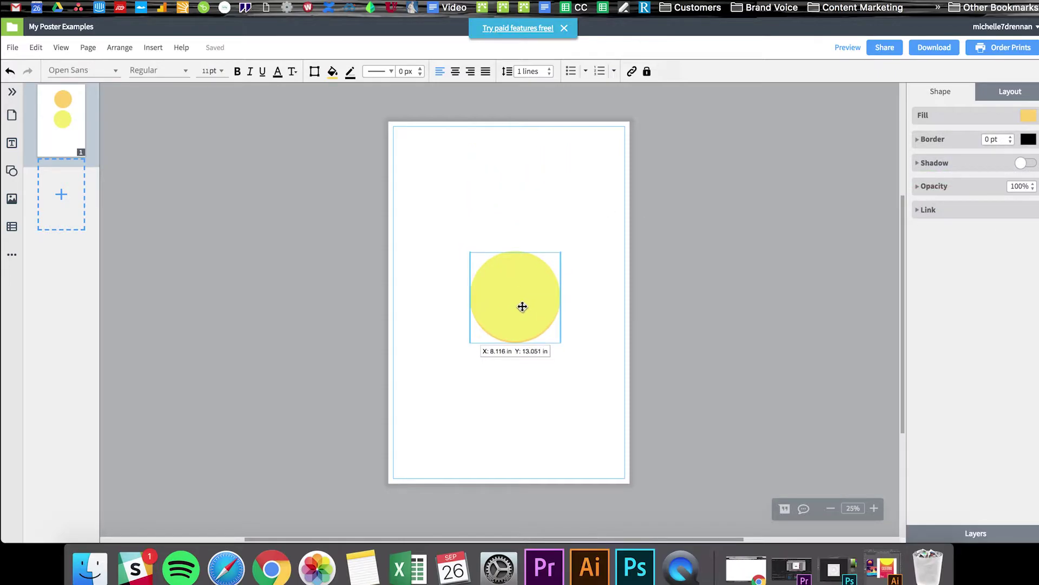
mouse_move(561, 251)
left_mouse_down()
mouse_move(579, 229)
mouse_move(547, 261)
left_mouse_up()
Step: Duplicate the orange circle and give the copy a deeper #fbbc5f fill
key("super+d")
left_click(592, 154)
left_click(515, 254)
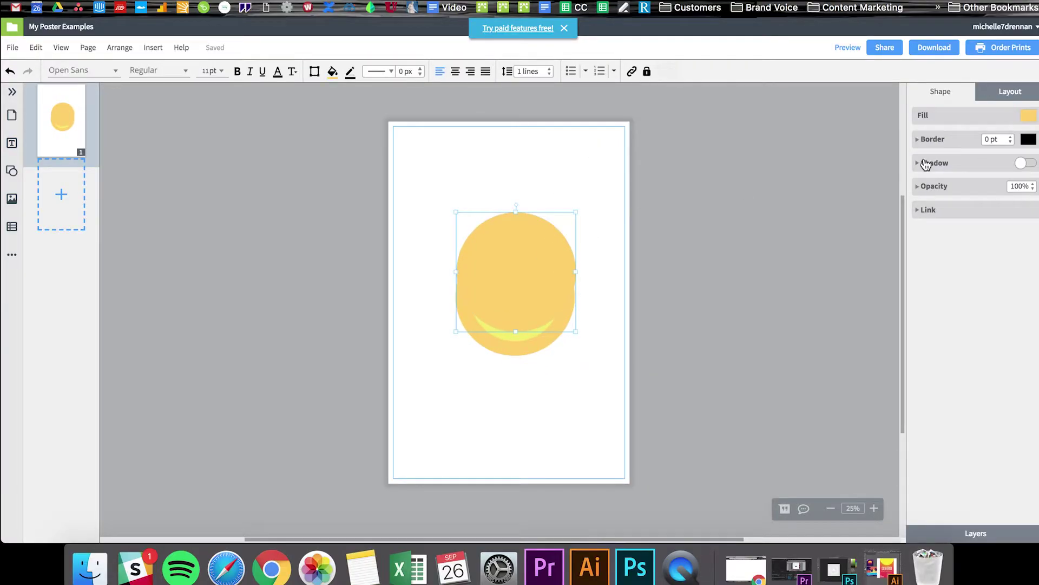
left_click(1027, 116)
left_click(961, 144)
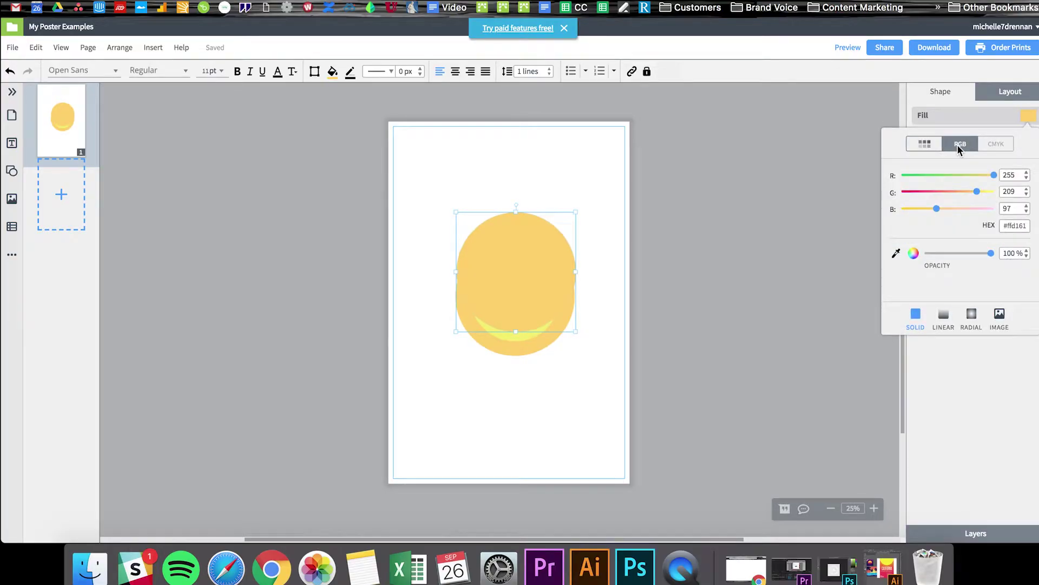
left_click_drag(1026, 226, 991, 232)
key("super+v")
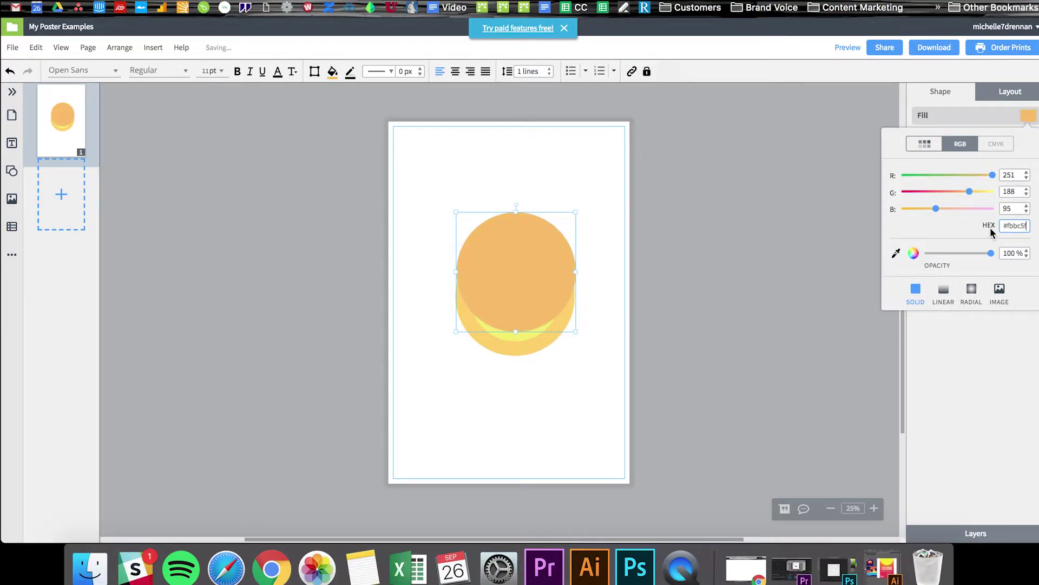
Step: Send the #fbbc5f circle to the back, enlarge it, and make it concentric with the others
right_click(508, 262)
mouse_move(514, 266)
mouse_move(520, 180)
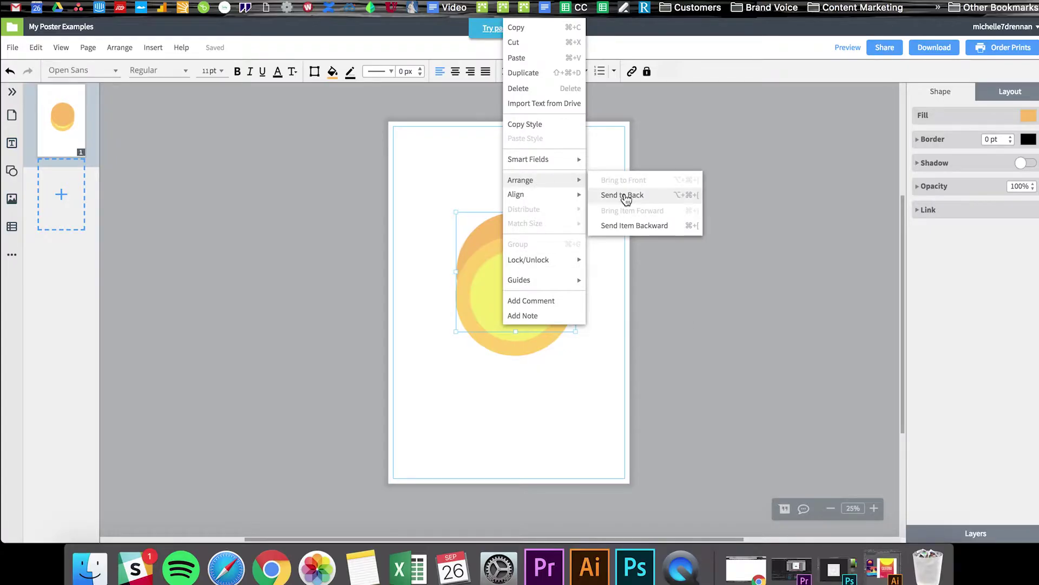
left_click(622, 197)
left_click_drag(514, 224, 513, 249)
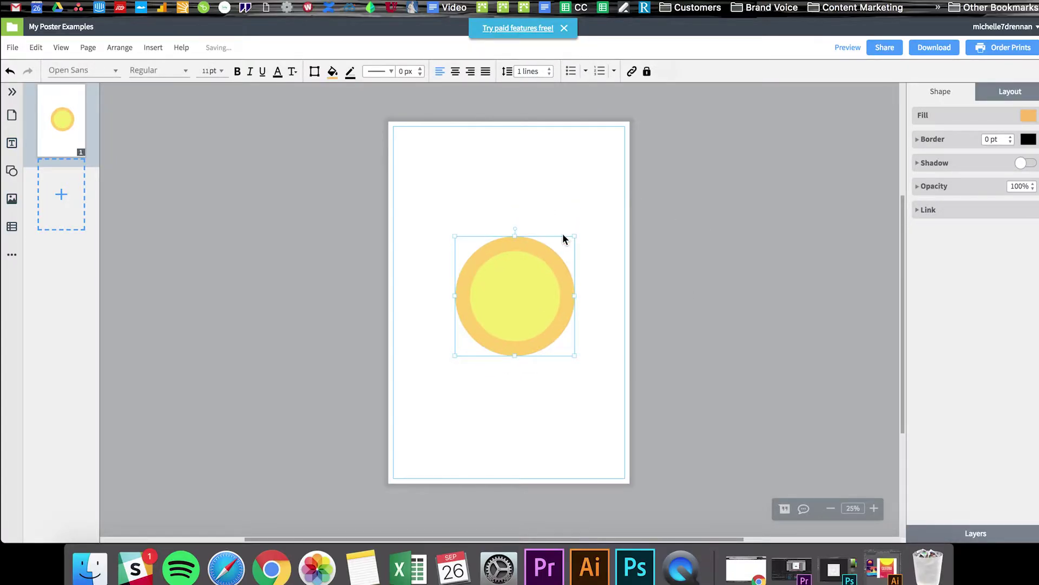
left_click_drag(574, 236, 600, 208)
left_click_drag(563, 223, 546, 239)
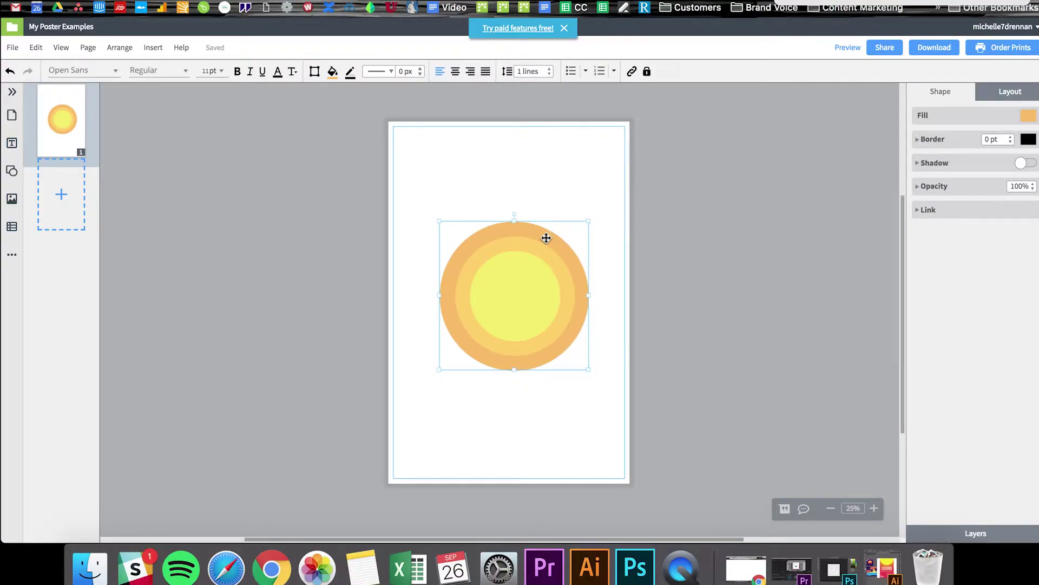
Step: Duplicate it, fill the copy coral #f99e60, send it to back, and enlarge it into the outer ring
key("Up")
key("Up")
key("Up")
key("Up")
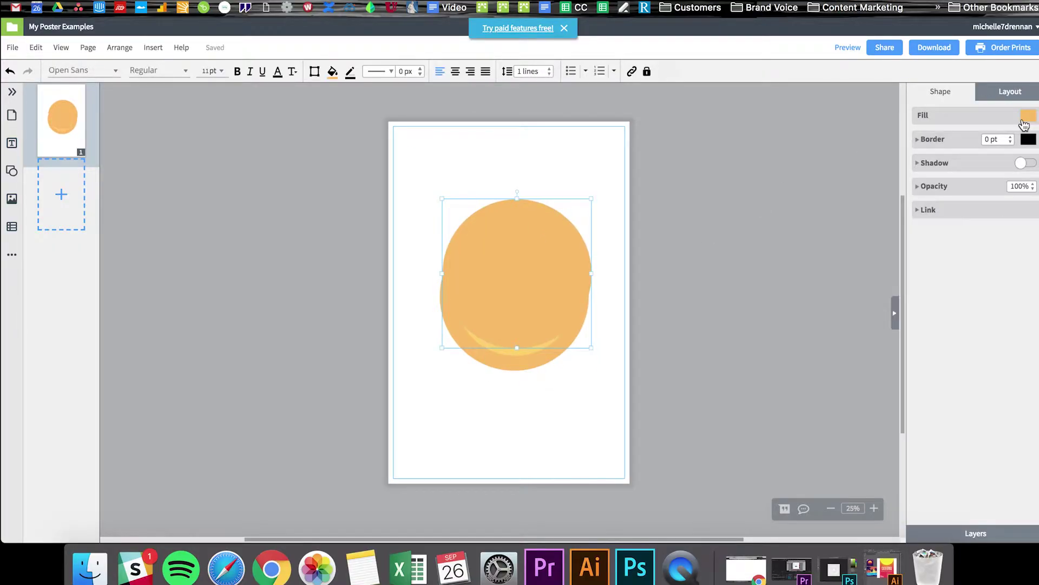
left_click(1024, 122)
left_click(961, 144)
key("ctrl+v")
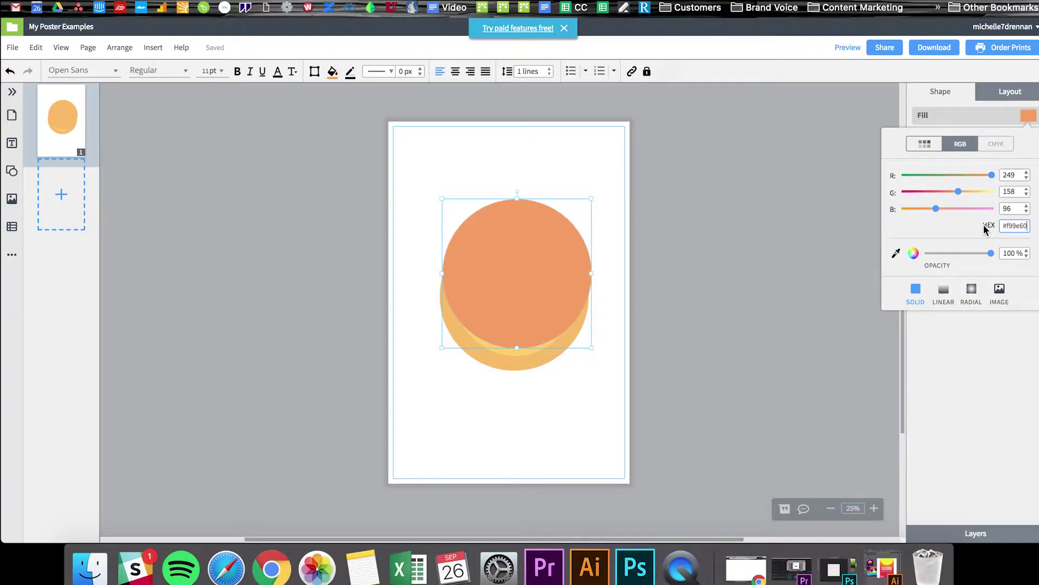
key("Return")
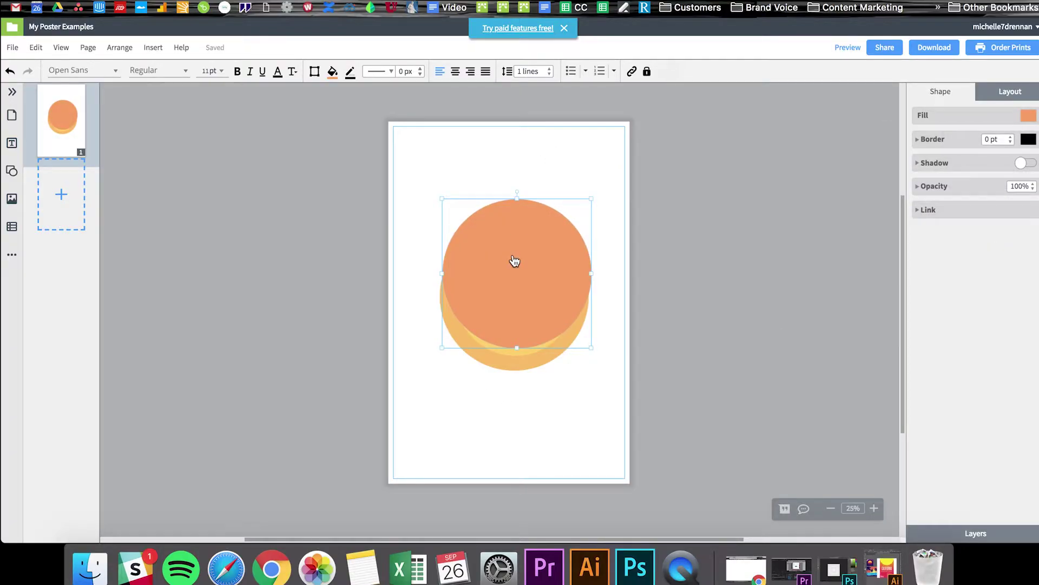
right_click(514, 261)
mouse_move(557, 186)
left_click(620, 196)
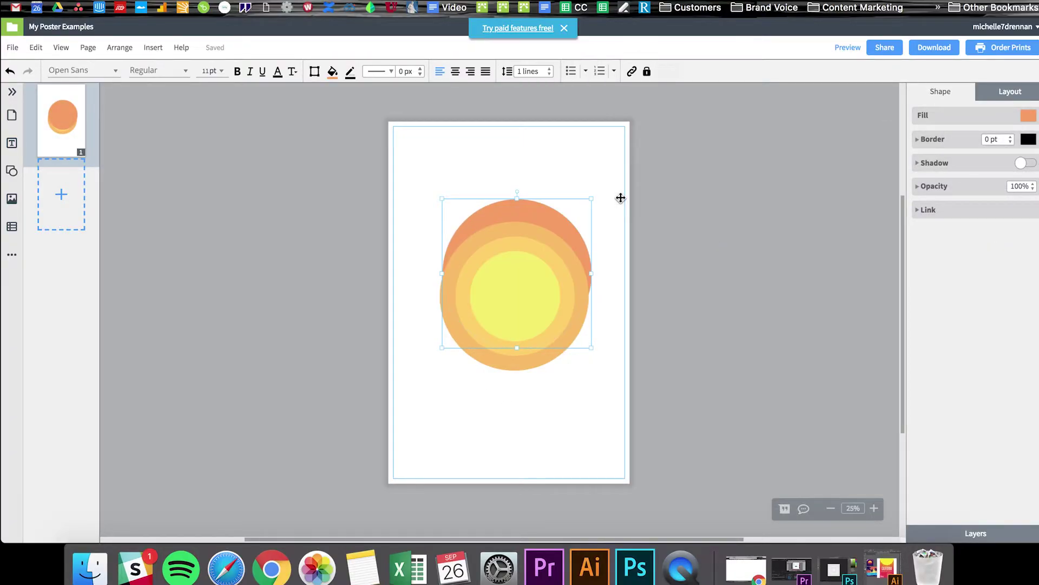
left_click_drag(537, 213, 629, 191)
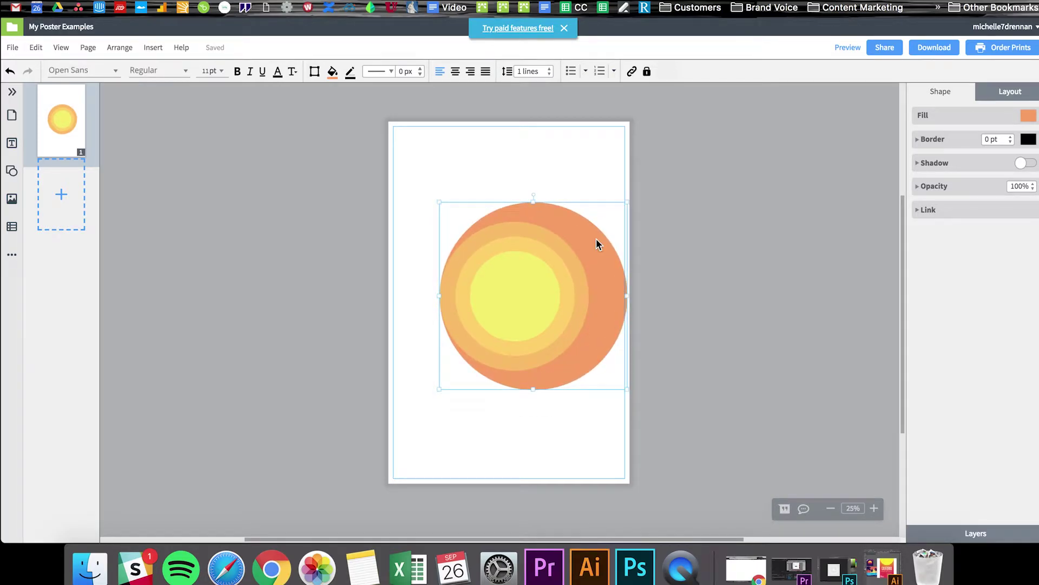
left_click_drag(599, 242, 575, 242)
Step: Select all four circles and align them by centre and middle
left_click(577, 173)
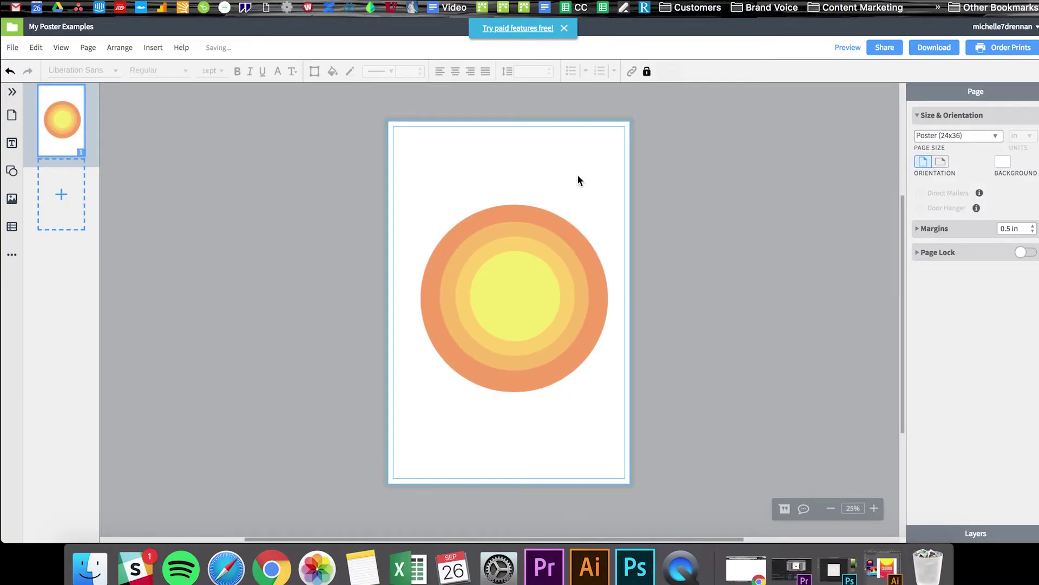
left_click_drag(438, 176, 615, 419)
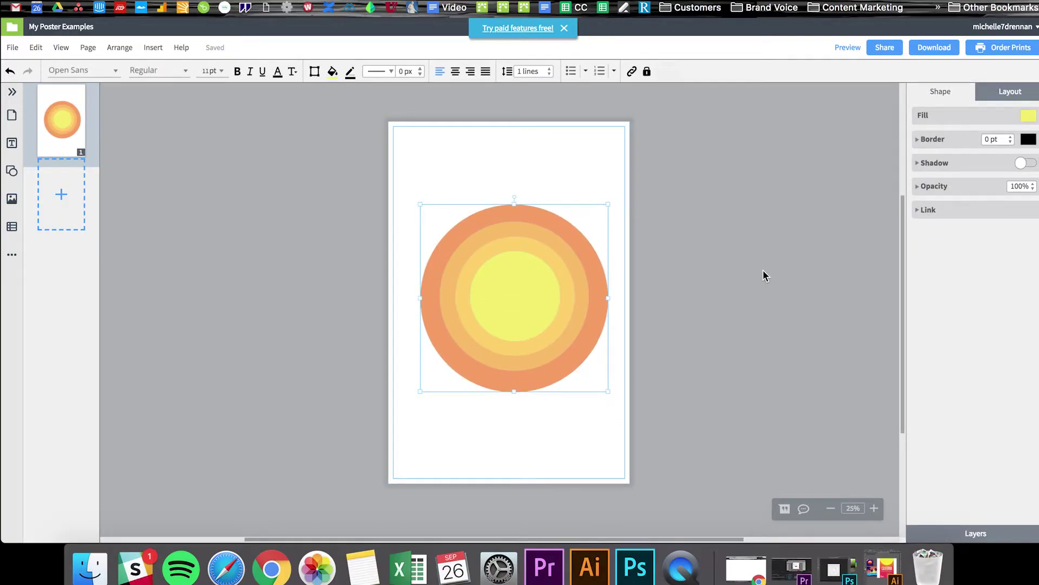
left_click(1005, 95)
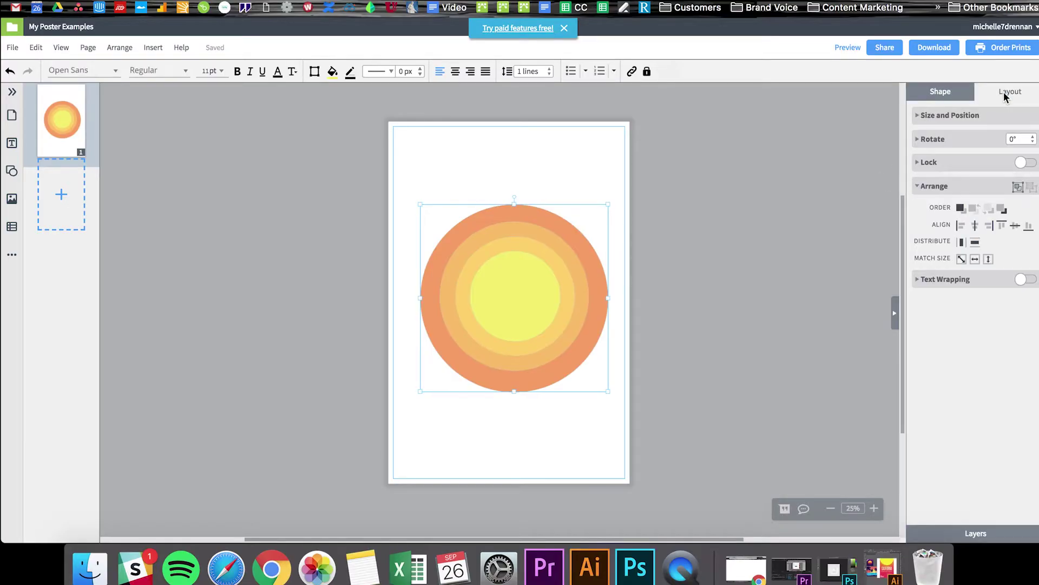
left_click(975, 226)
left_click(1017, 230)
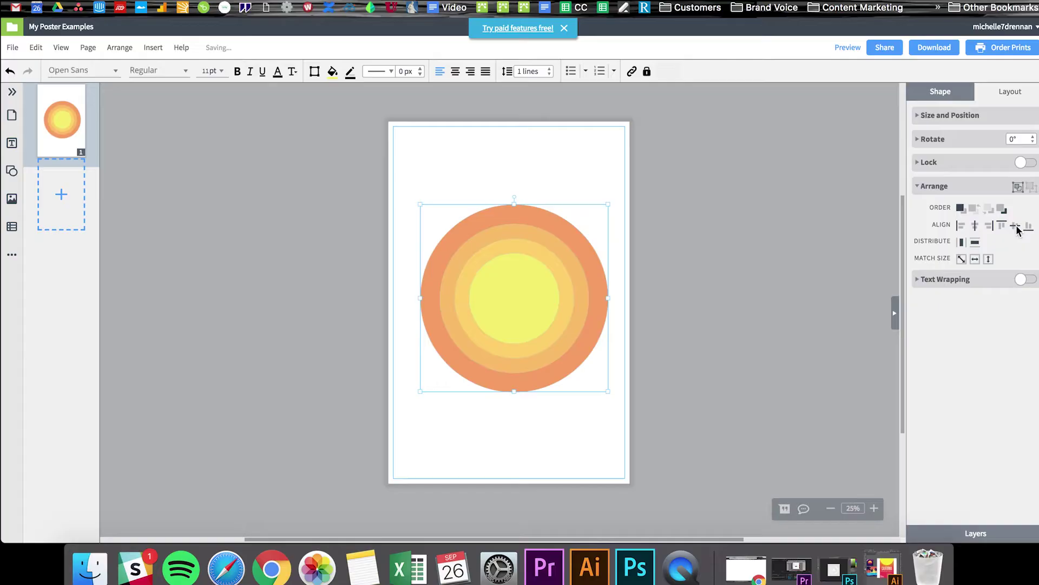
left_click(800, 278)
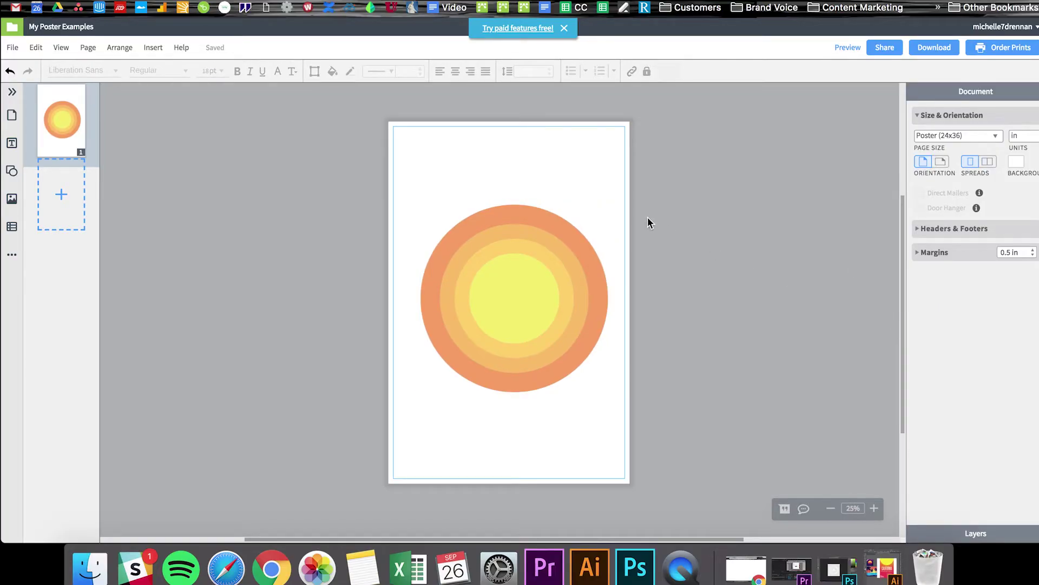
left_click(601, 186)
left_click(674, 285)
Step: Set the page background to crimson and enlarge all the sun circles past the top edge
left_click(598, 409)
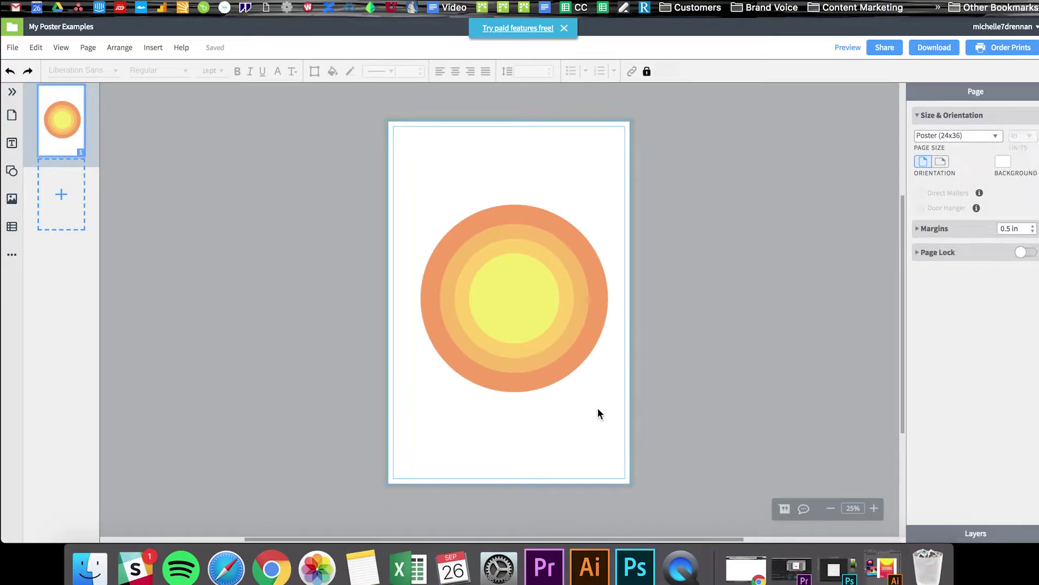
left_click(1001, 163)
left_click(936, 190)
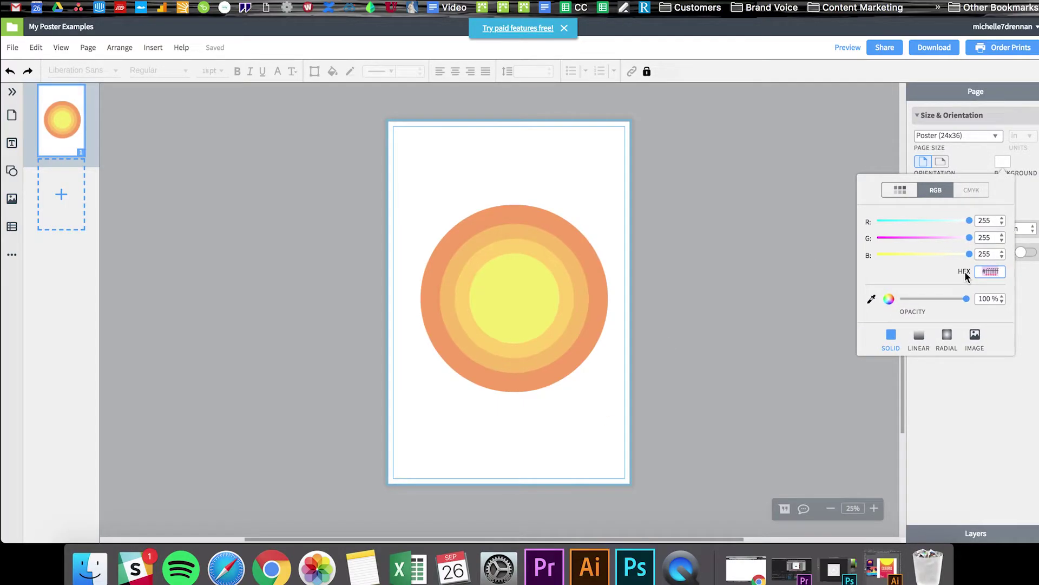
key("super+v")
left_click(652, 267)
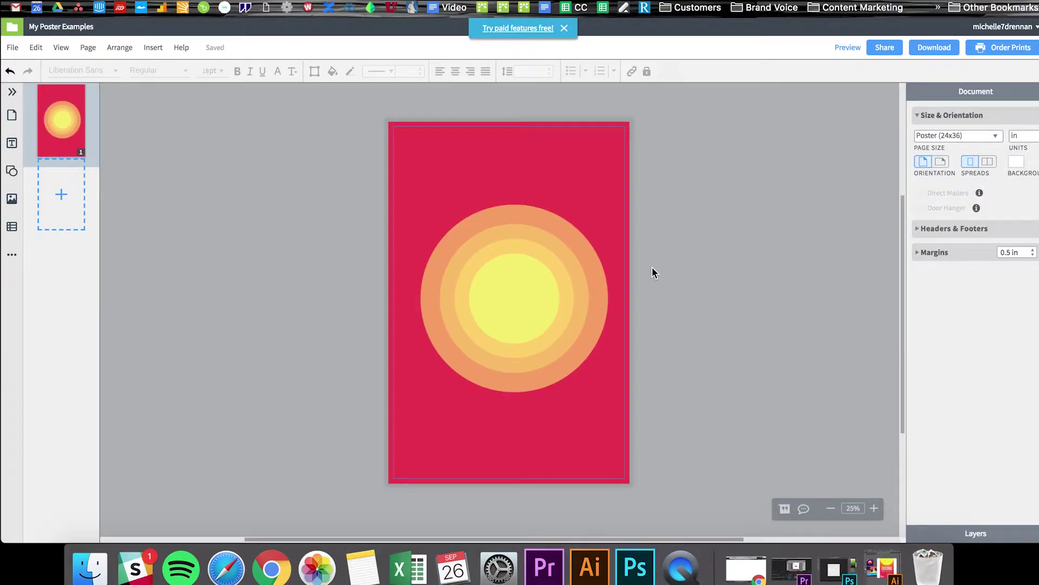
key("super+a")
left_click_drag(609, 392, 542, 147)
Step: Lower the fill opacity of the sun rings one by one
left_click(744, 201)
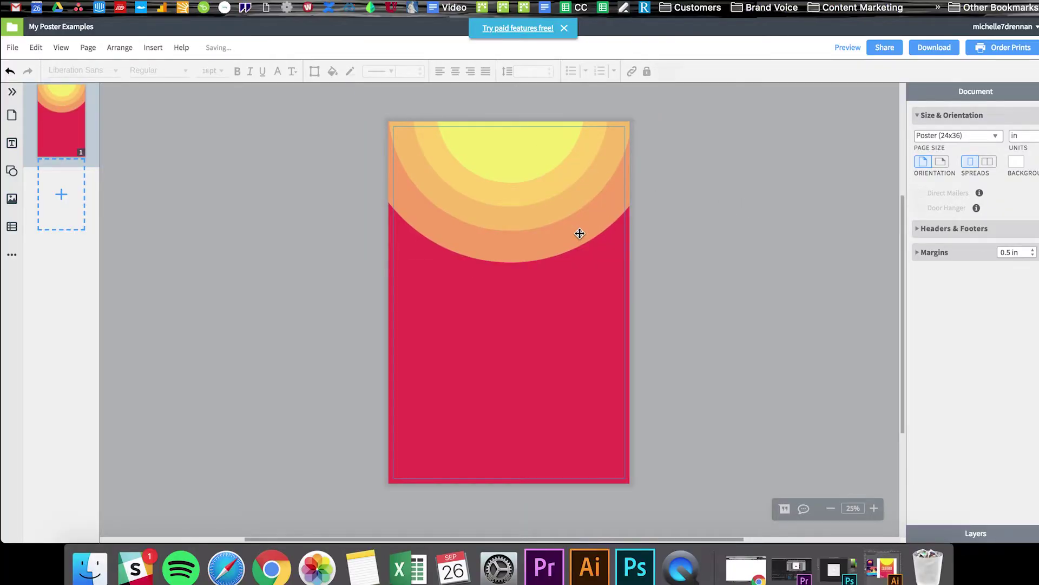
left_click(576, 230)
left_click(1026, 117)
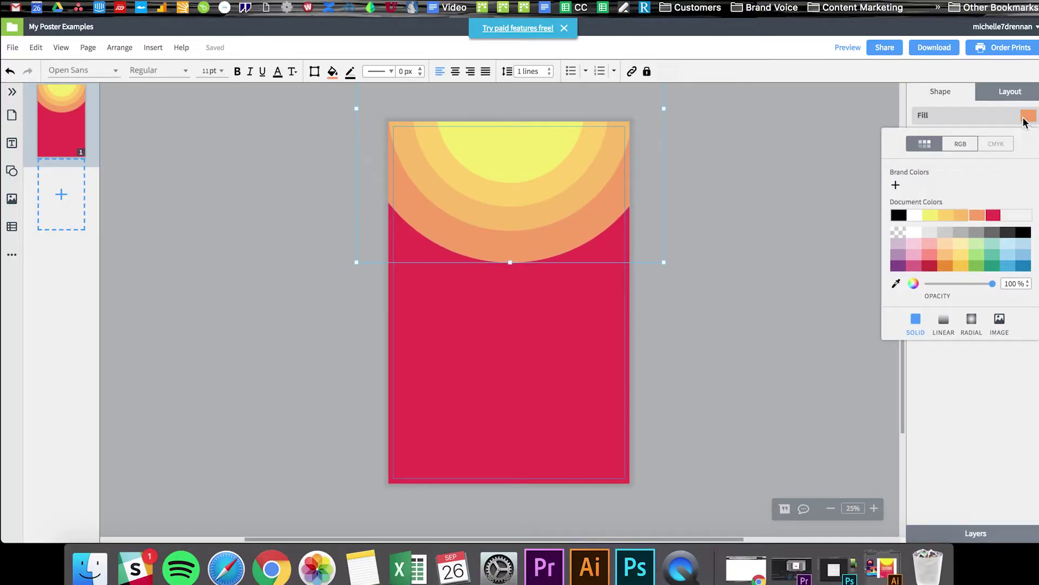
left_click_drag(992, 290, 983, 289)
left_click(746, 242)
left_click(563, 204)
left_click(1027, 116)
left_click(786, 227)
left_click(555, 195)
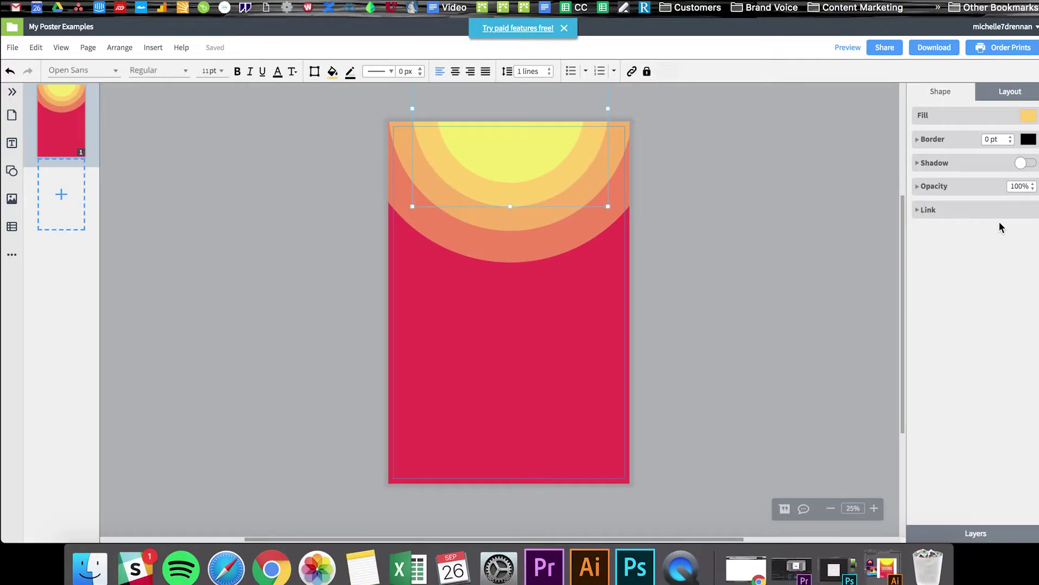
left_click(1028, 116)
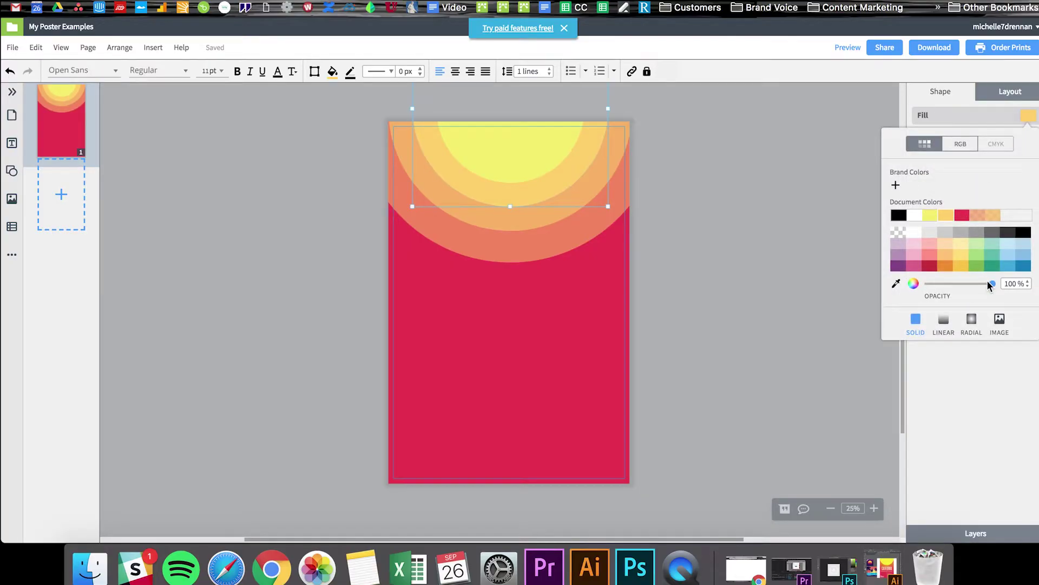
left_click(802, 257)
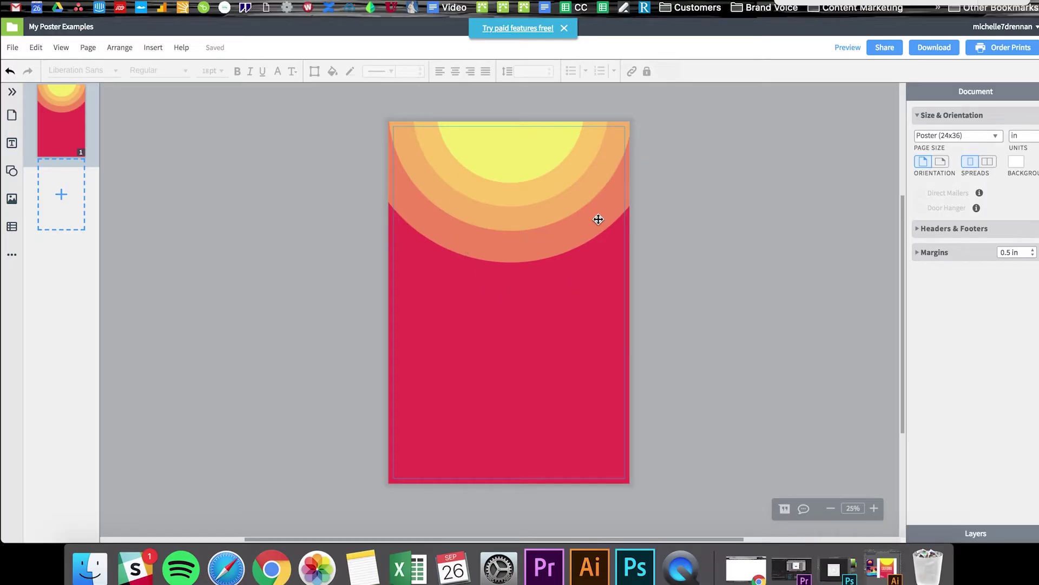
Step: Group all the rings into one object
left_click_drag(689, 241, 383, 108)
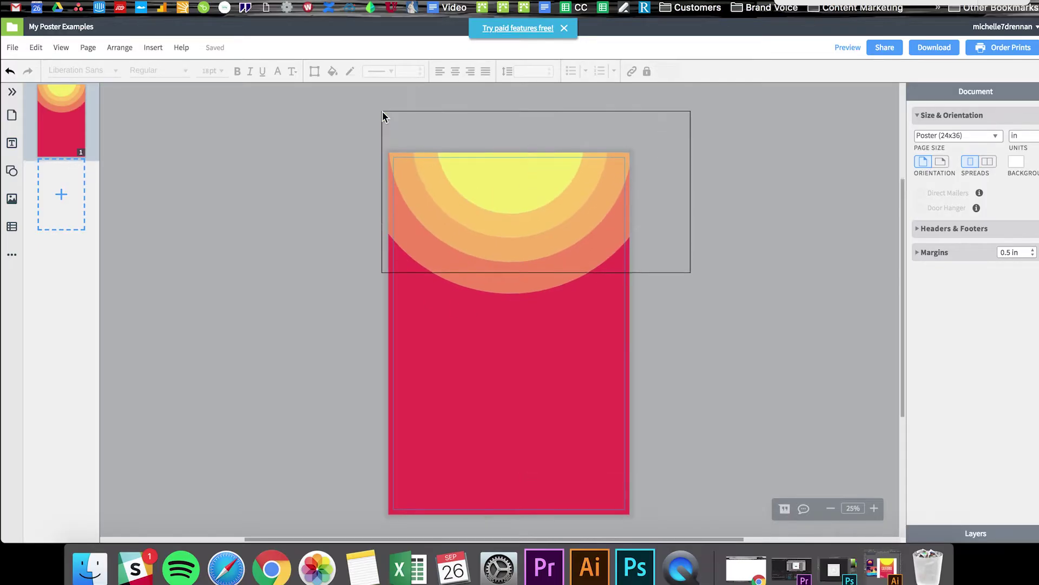
right_click(525, 245)
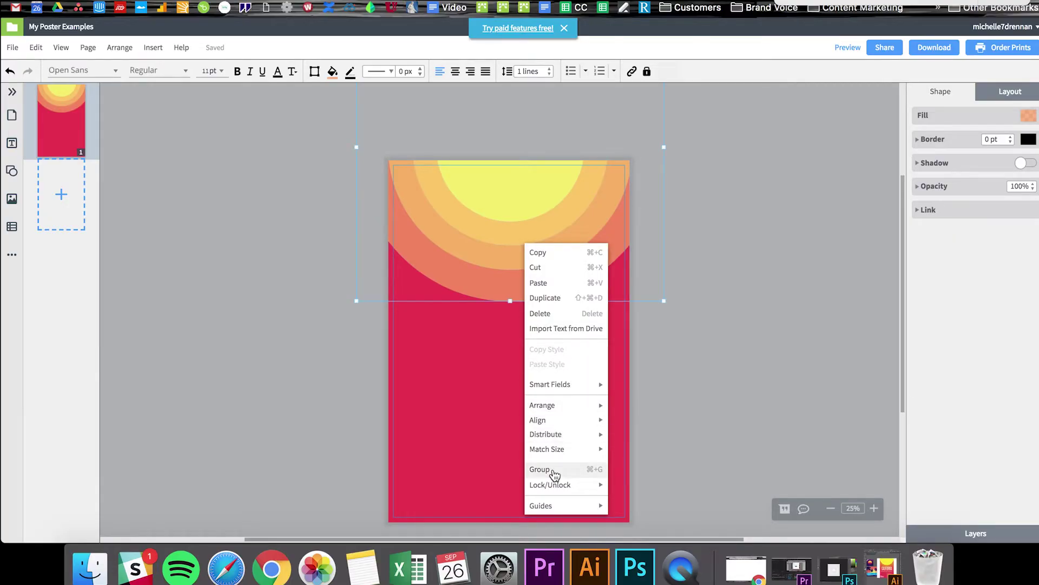
left_click(815, 230)
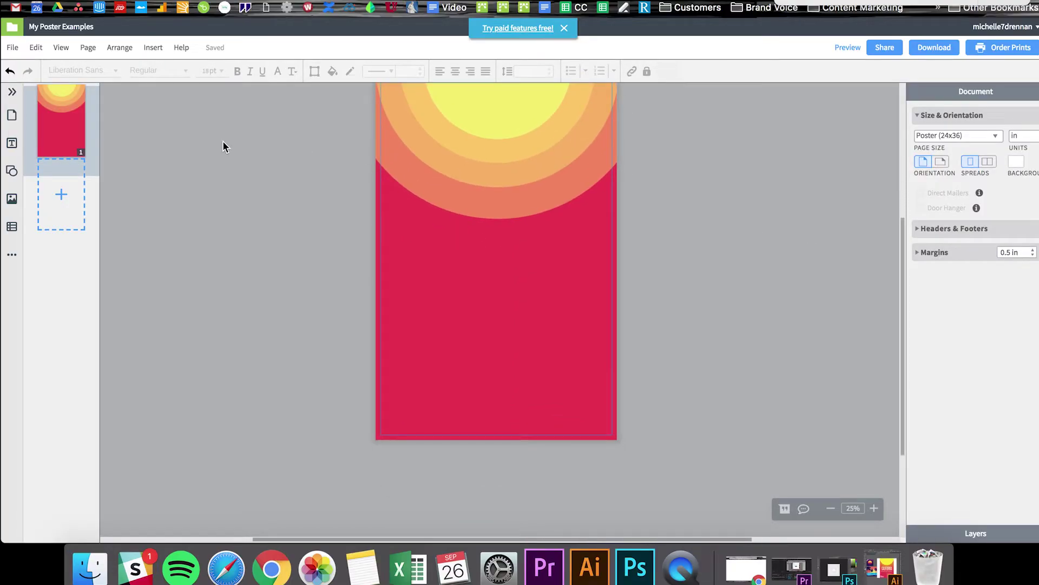
Step: Add a heading text box at 300 pt, centred below the rings
left_click(12, 143)
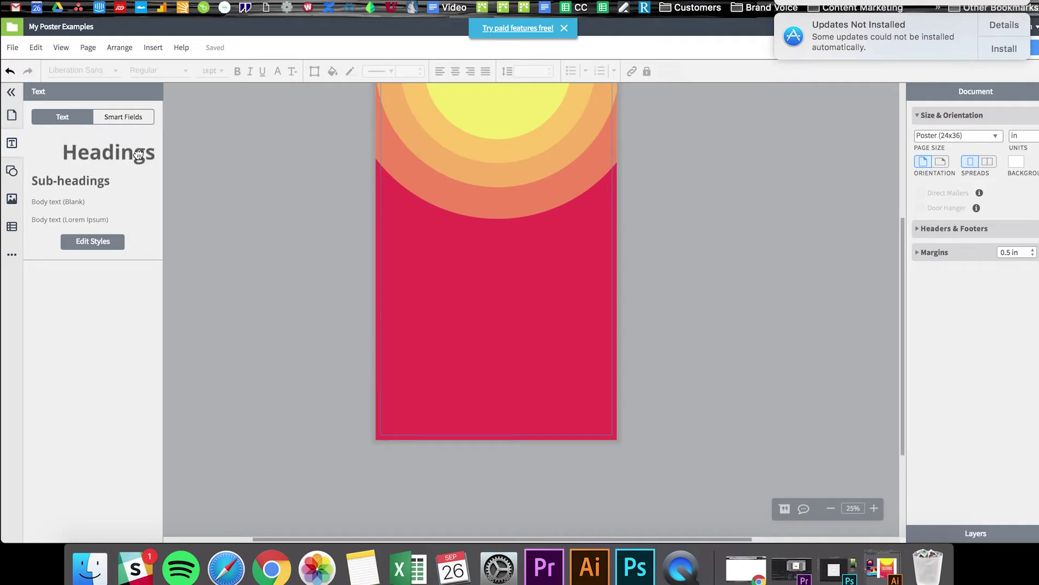
left_click_drag(139, 155, 444, 245)
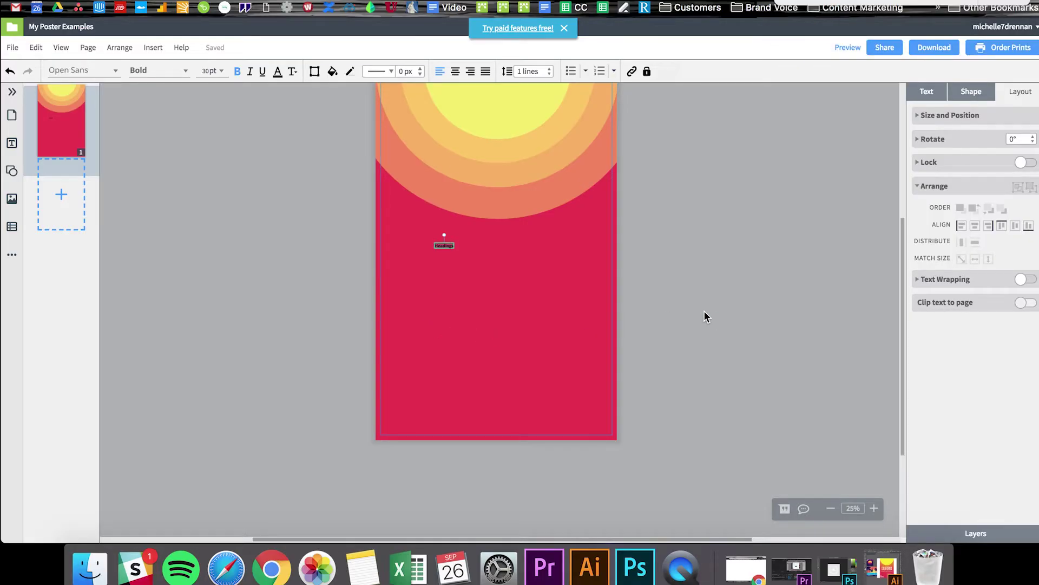
left_click(523, 259)
left_click(444, 245)
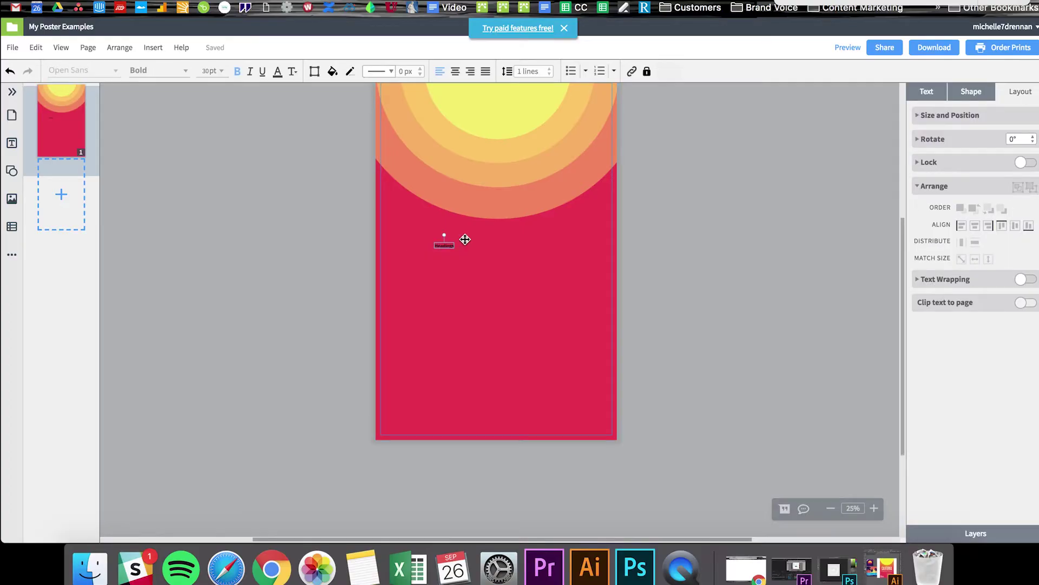
left_click(935, 92)
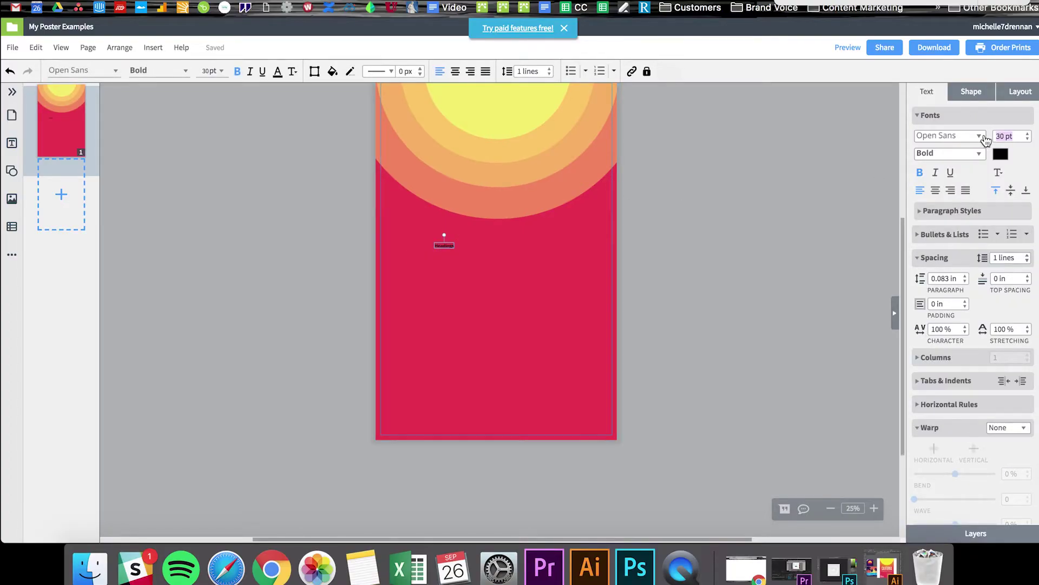
type("0")
key("Return")
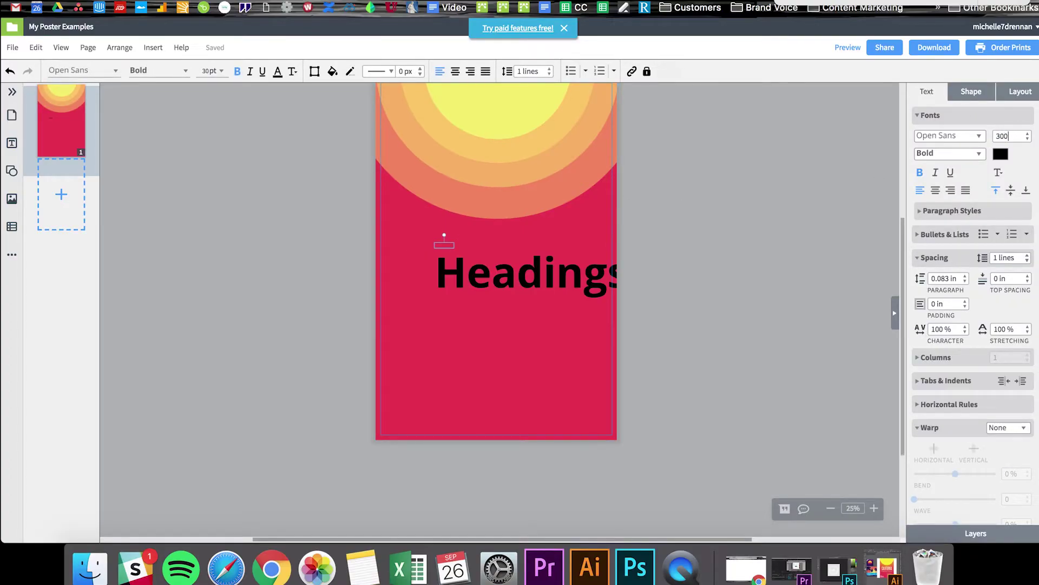
left_click(580, 290)
left_click_drag(540, 276, 510, 263)
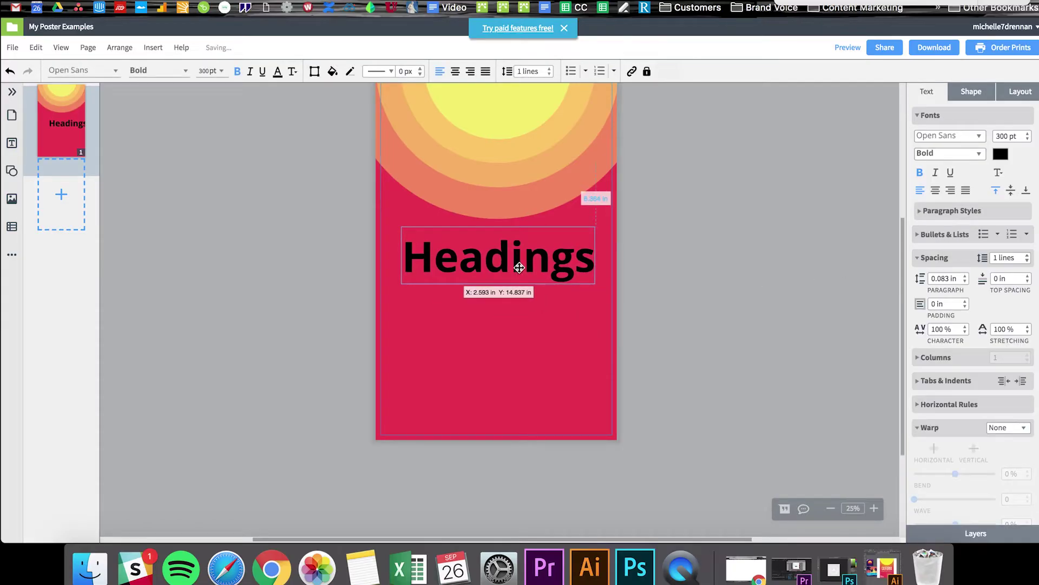
Step: Make the heading text white and change it to 'SUMMER PARTY'
left_click(1001, 154)
left_click(888, 254)
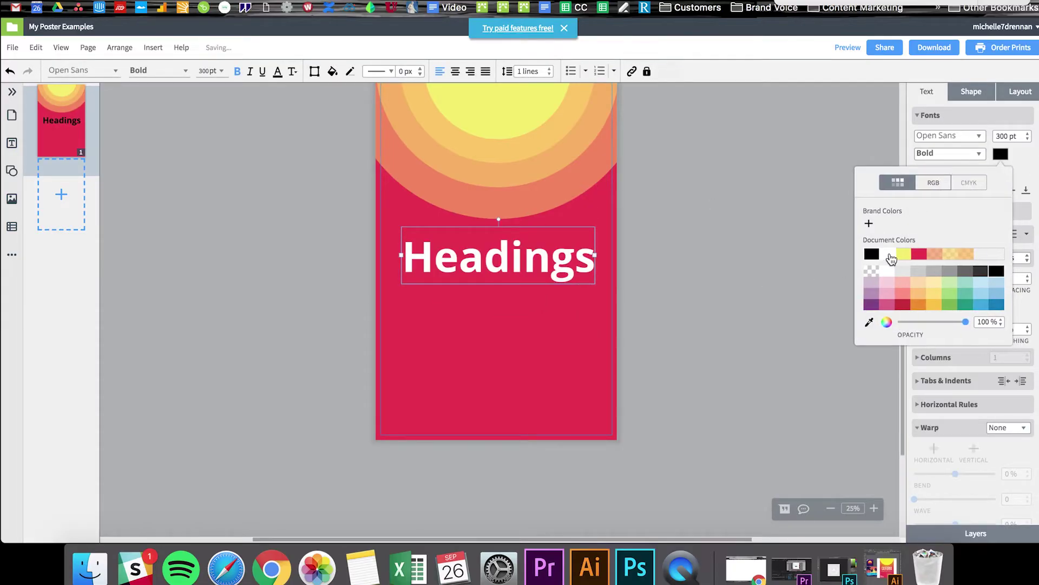
double_click(563, 250)
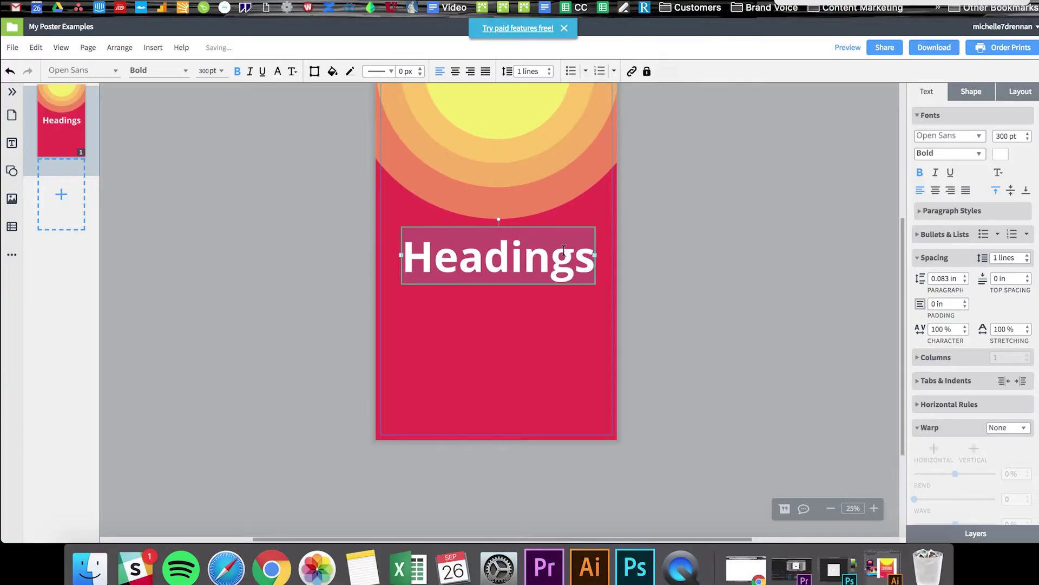
type("SUMMER P")
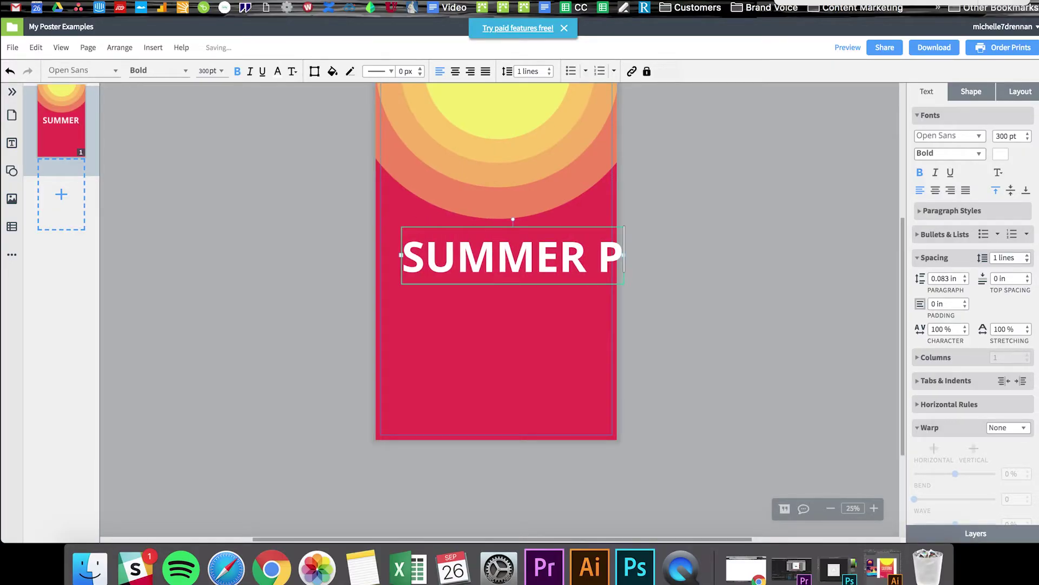
type("ARTY")
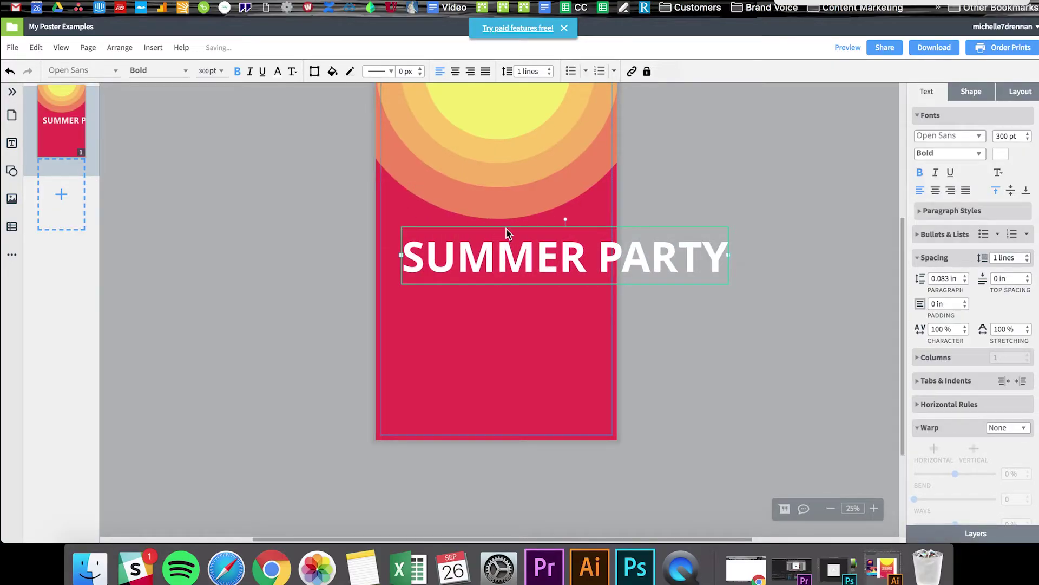
key("super+a")
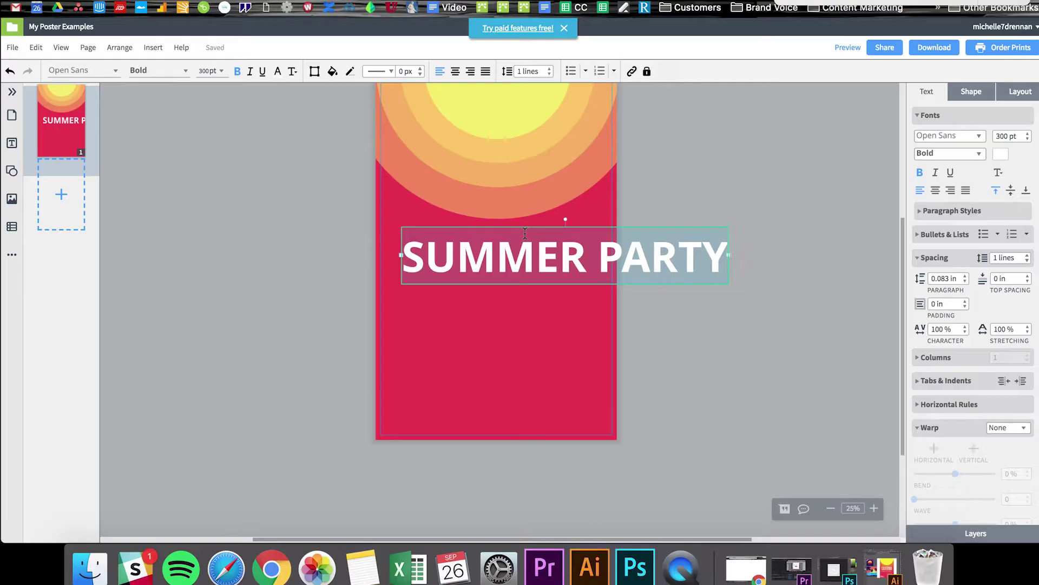
Step: Change the heading's font to League Gothic
left_click(981, 141)
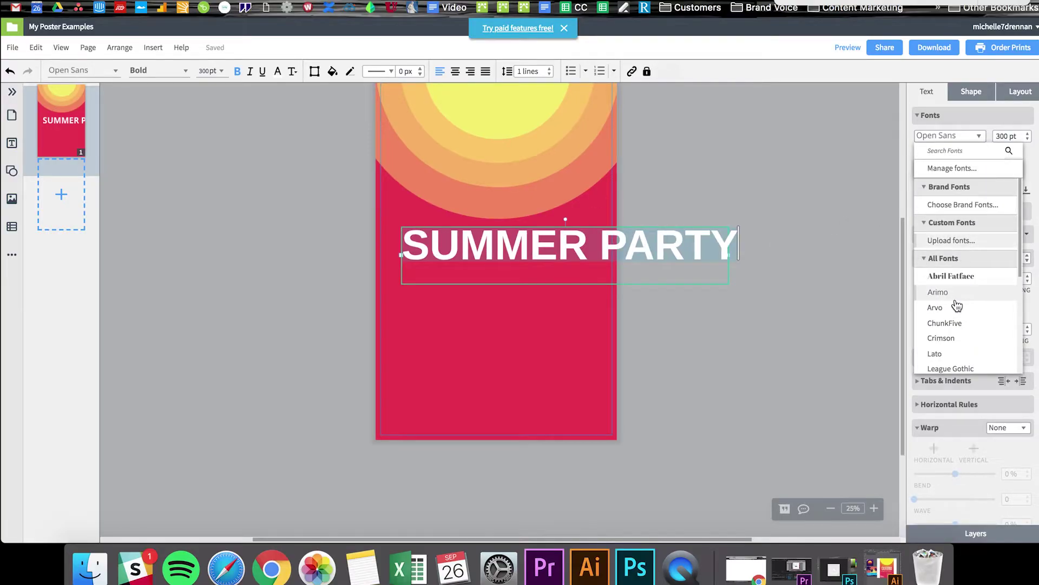
scroll(956, 306, "down", 6)
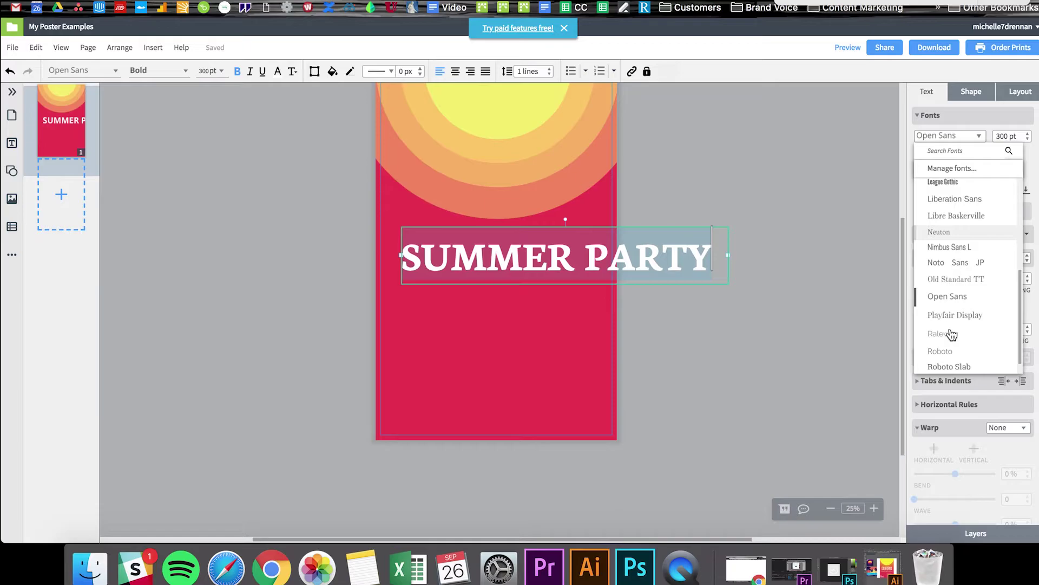
scroll(950, 328, "up", 8)
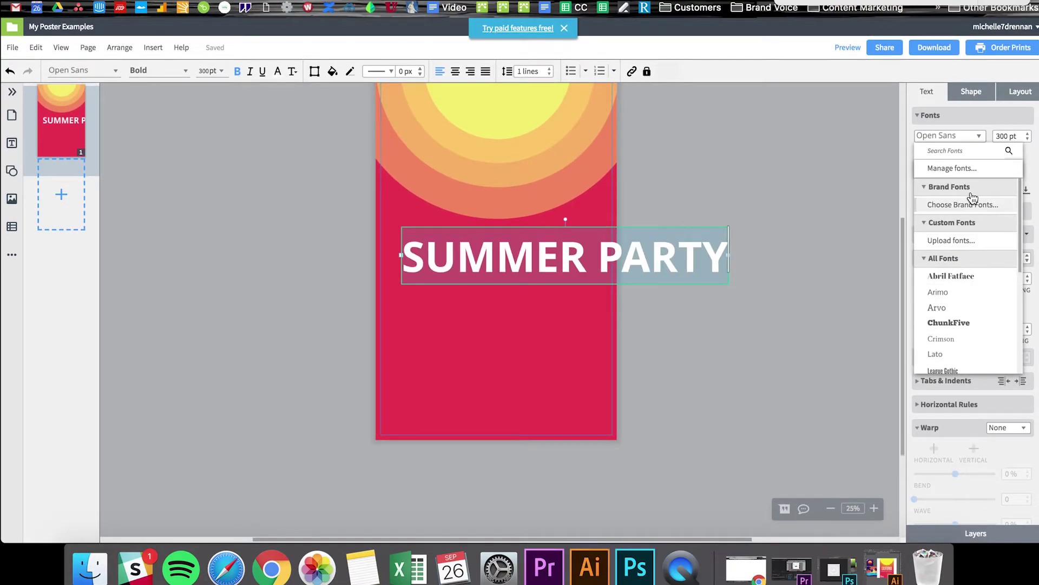
scroll(973, 198, "down", 5)
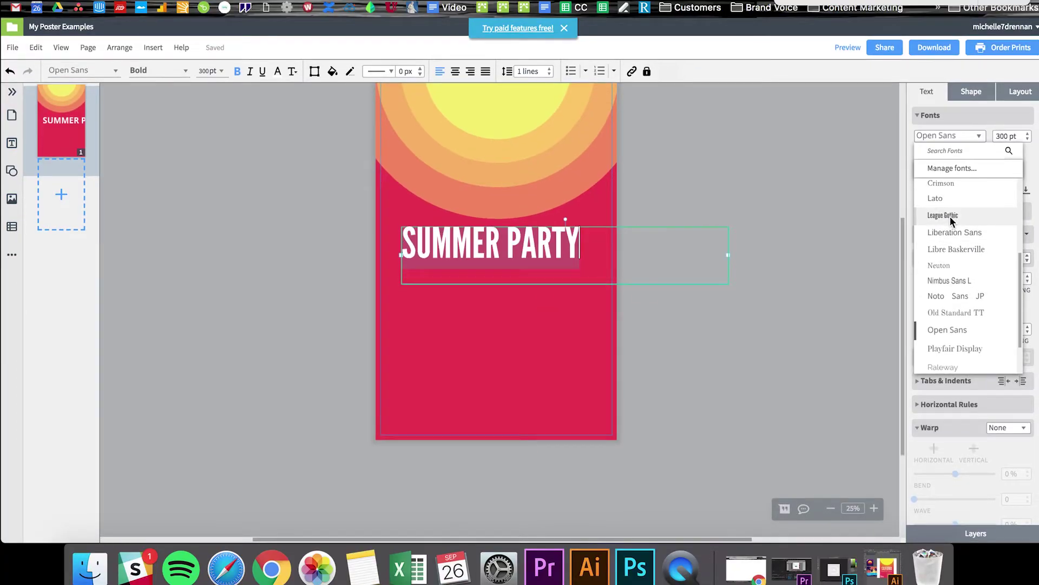
left_click(951, 220)
Step: Enlarge SUMMER PARTY to 350 pt and re-centre it below the rings
left_click(697, 284)
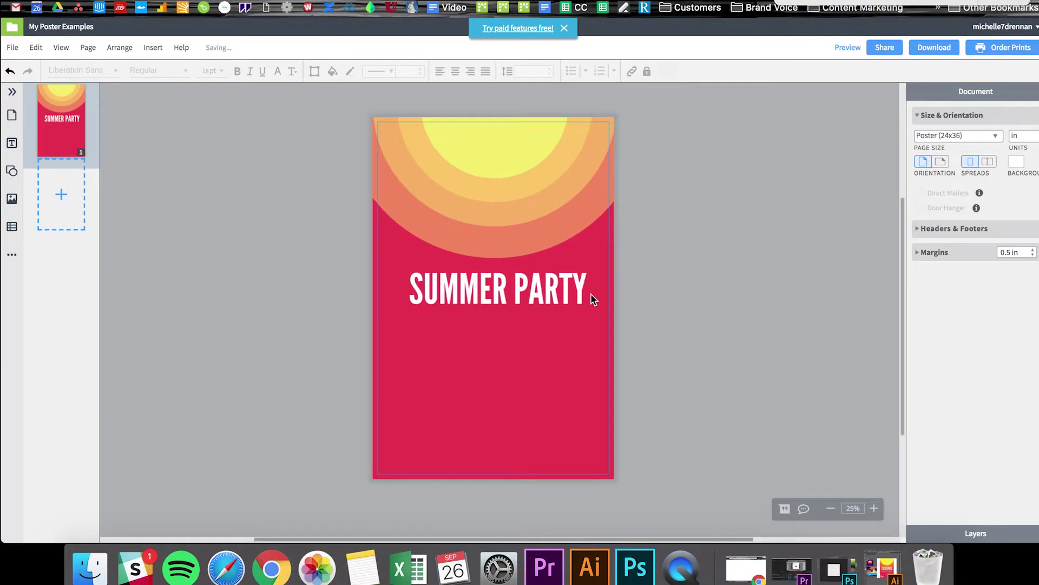
left_click(559, 299)
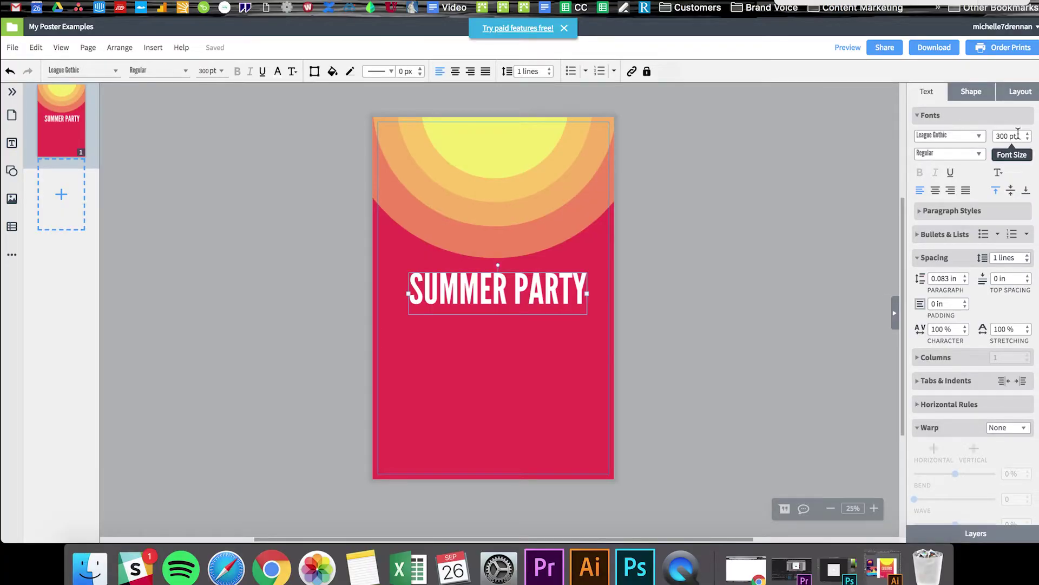
left_click(996, 137)
type("350")
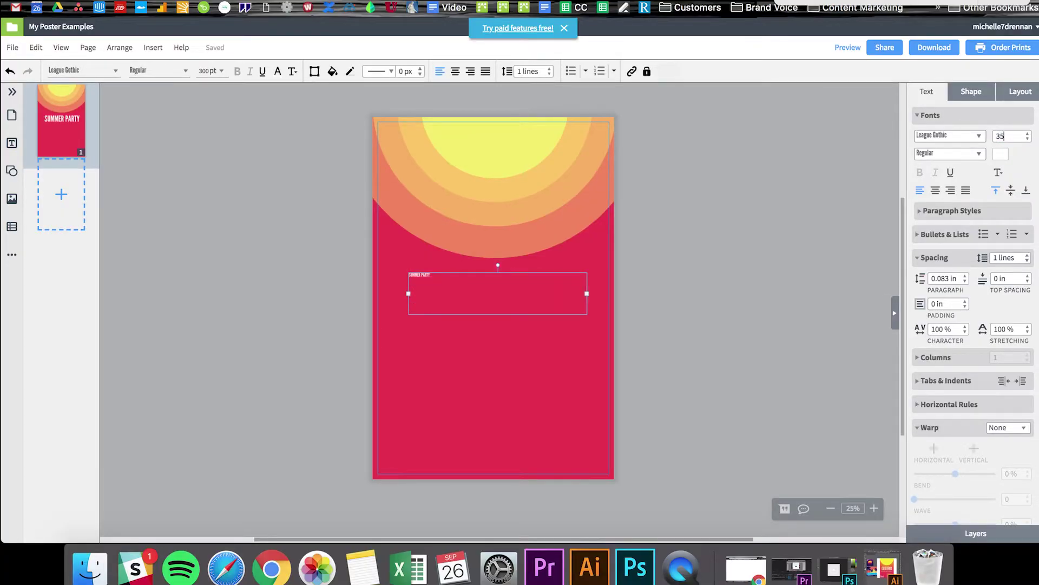
left_click(852, 296)
left_click_drag(538, 293, 524, 288)
left_click(703, 299)
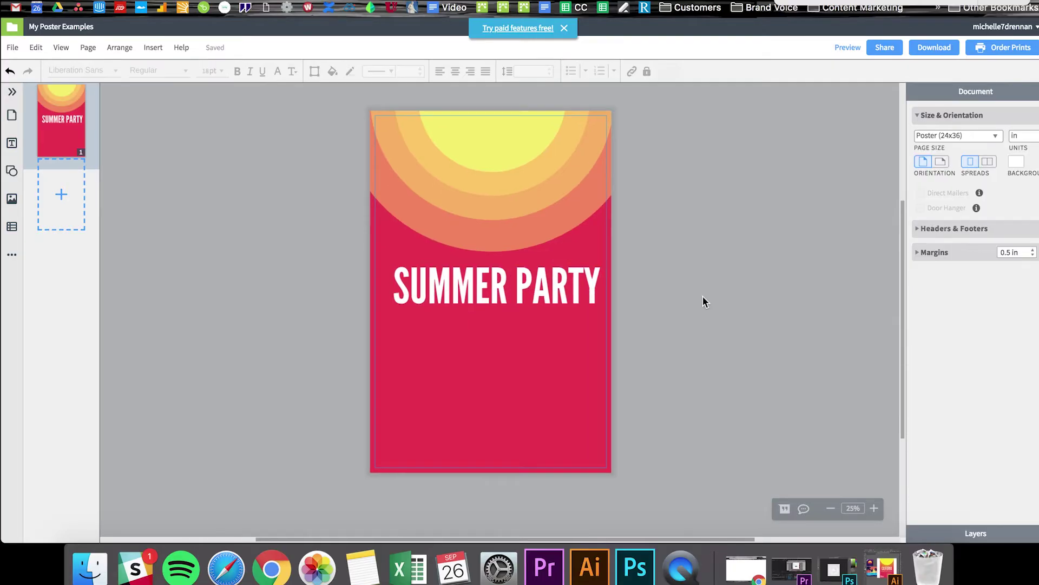
Step: Add a white Raleway text block at lower right with AUGUST 31, 7PM, description and address
left_click(11, 143)
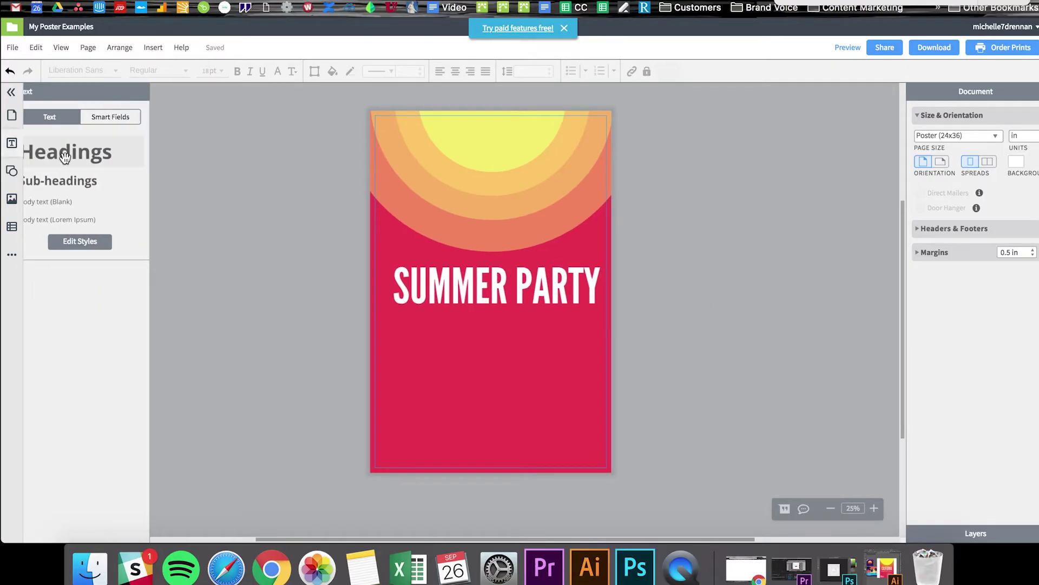
left_click_drag(71, 205, 378, 323)
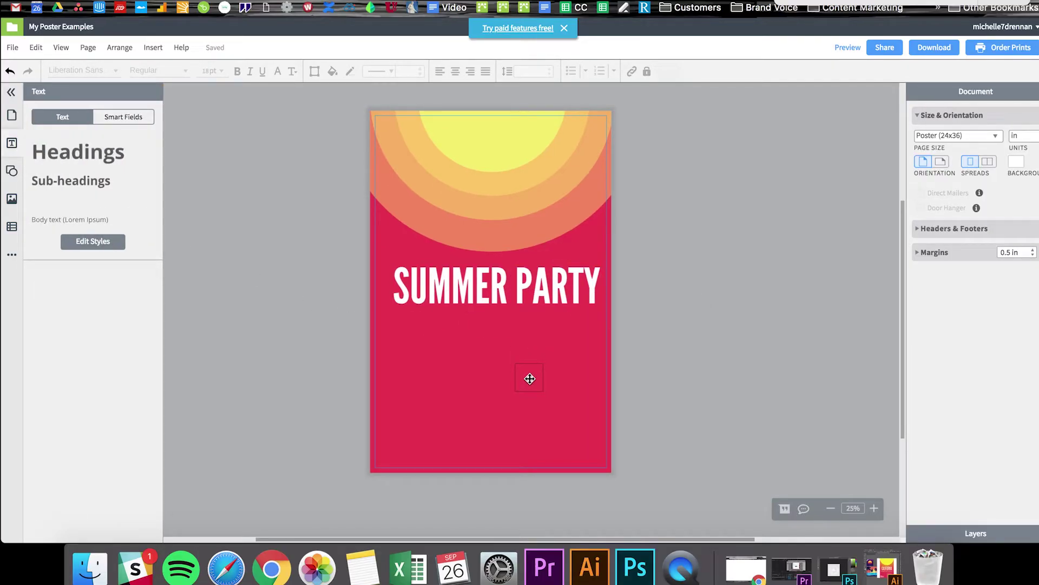
left_click_drag(534, 379, 599, 448)
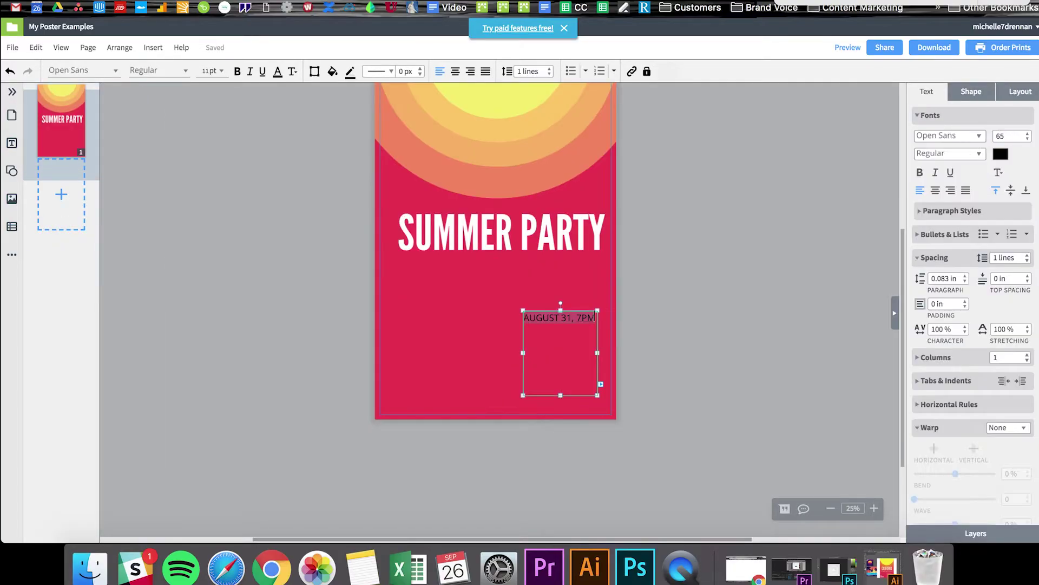
left_click(1027, 133)
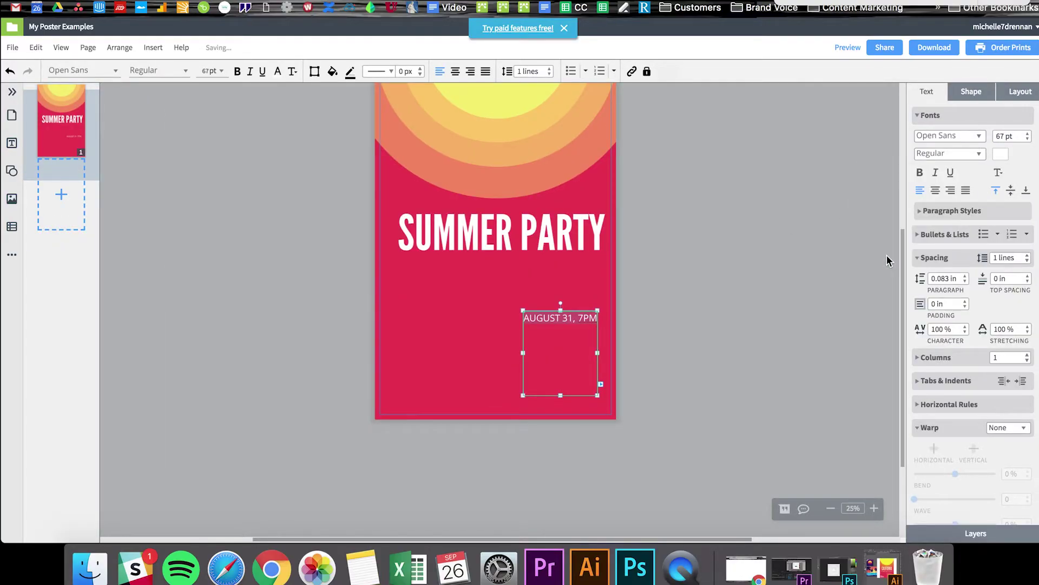
left_click(979, 136)
left_click(970, 320)
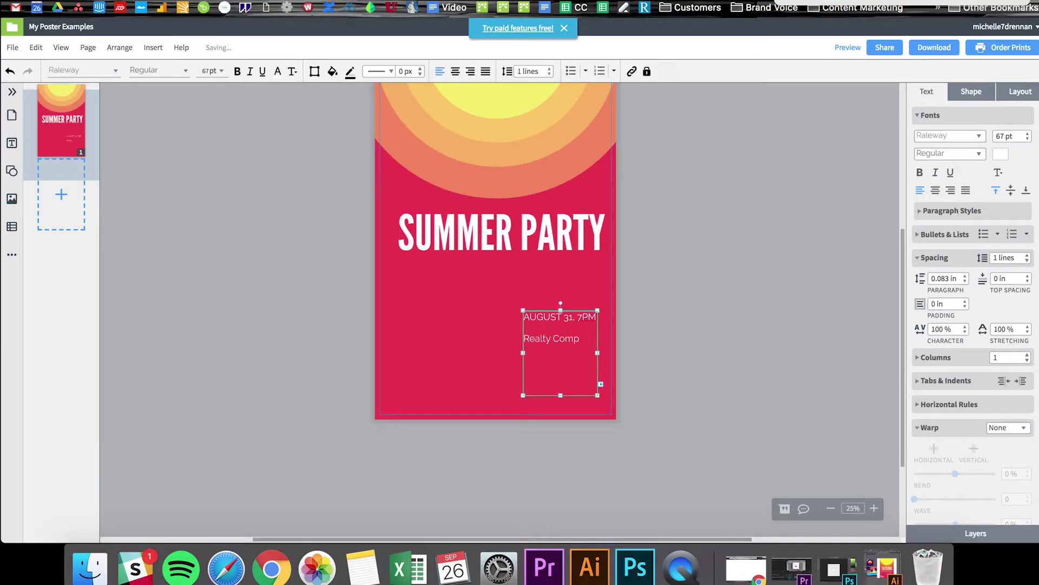
type("any's annual party. Come ready to swim, play, eat, and bond.")
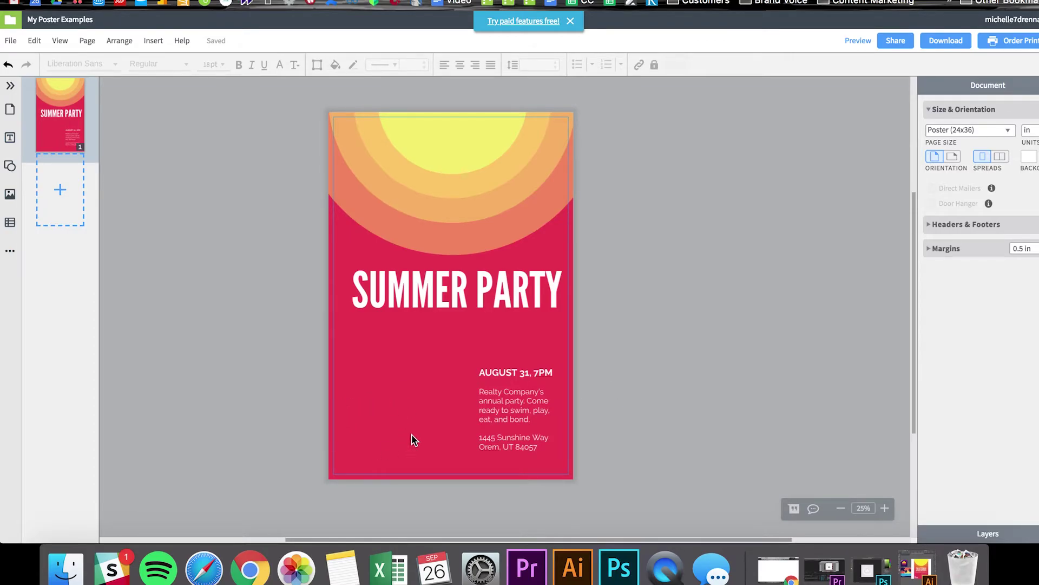
Step: Drag fakelogo.png from Finder onto the poster's lower left
left_click(64, 571)
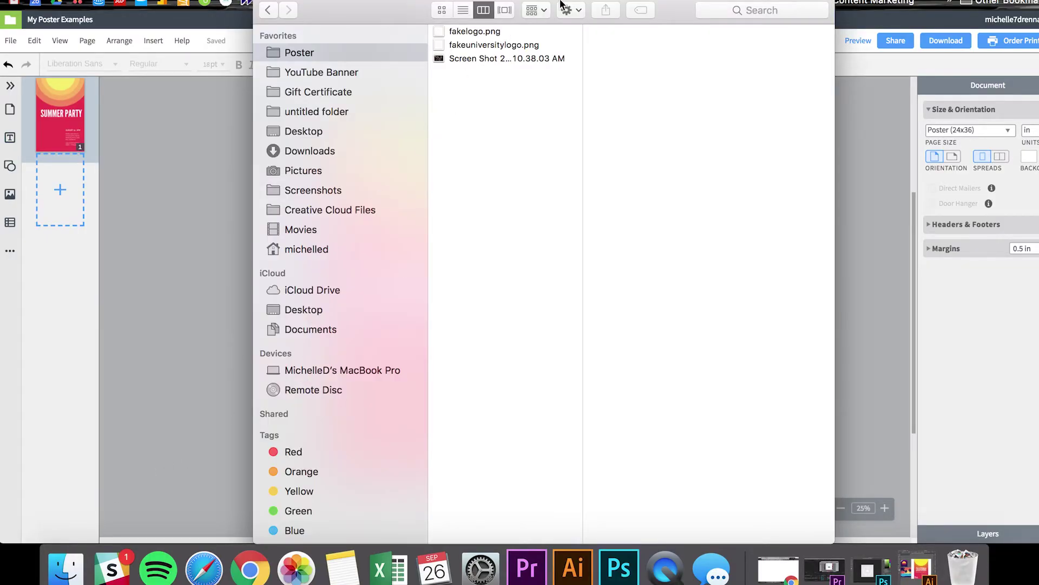
left_click_drag(562, 4, 812, 2)
left_click(715, 29)
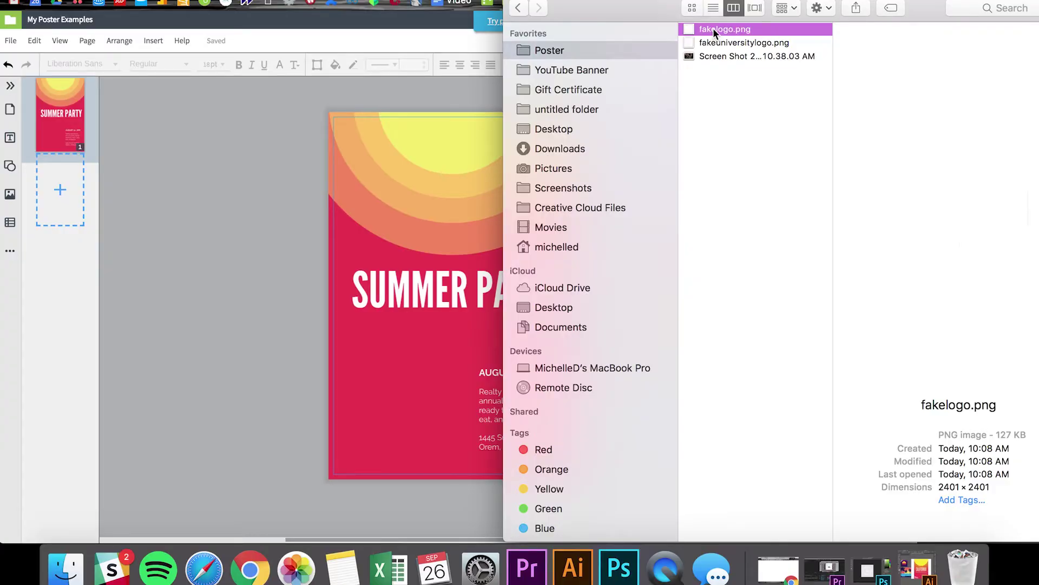
left_click_drag(713, 28, 307, 352)
scroll(371, 457, "up", 5)
Step: Enlarge the Realty Company logo and nudge it into place at the bottom-left
left_click_drag(348, 323, 395, 274)
left_click(848, 272)
scroll(848, 272, "down", 5)
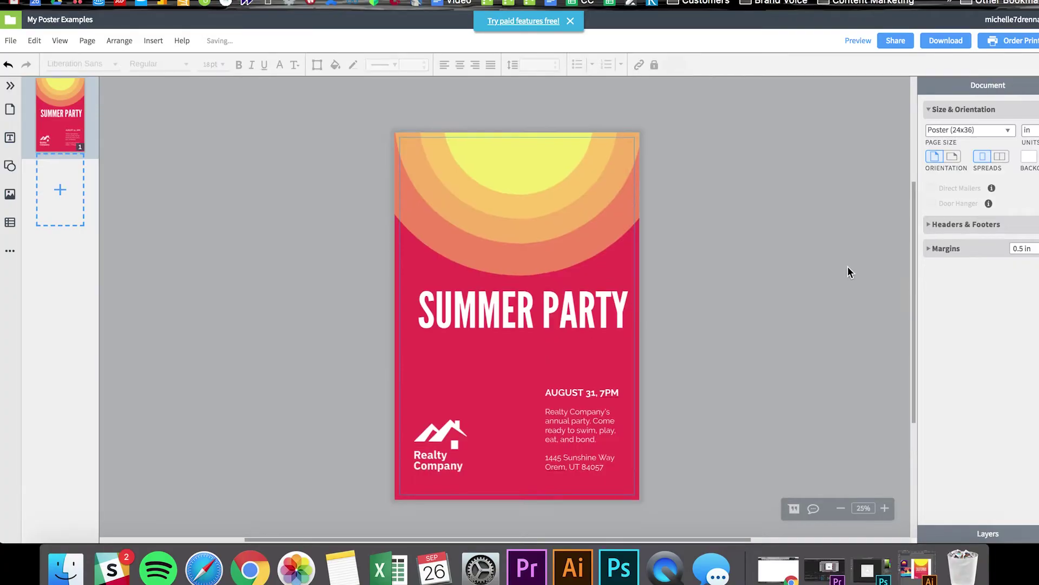
left_click_drag(445, 425, 456, 420)
key("Escape")
Step: Narrow the SUMMER PARTY title so it wraps onto two lines
left_click(609, 327)
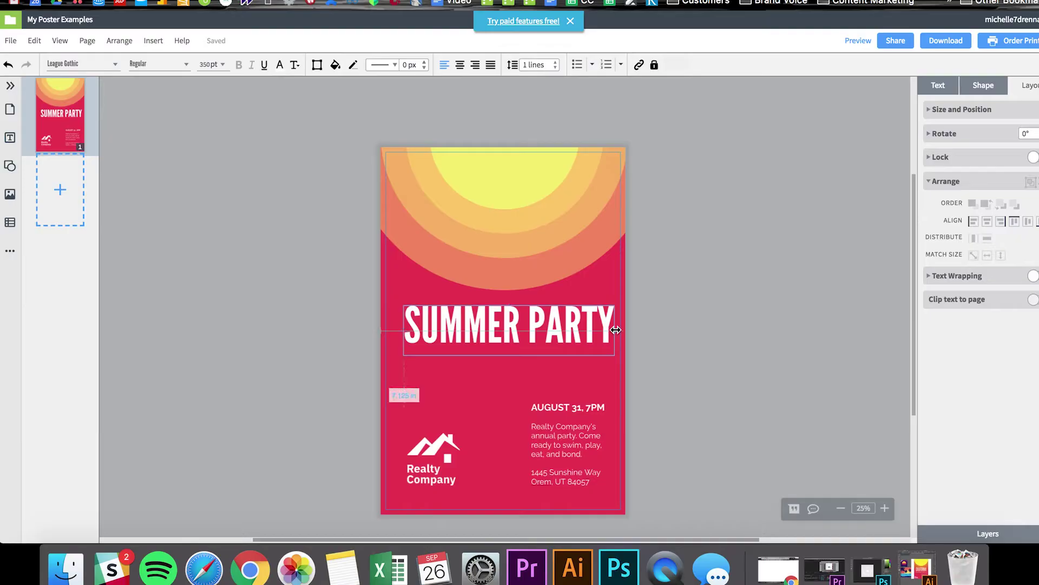
left_click_drag(616, 330, 535, 331)
left_click(717, 333)
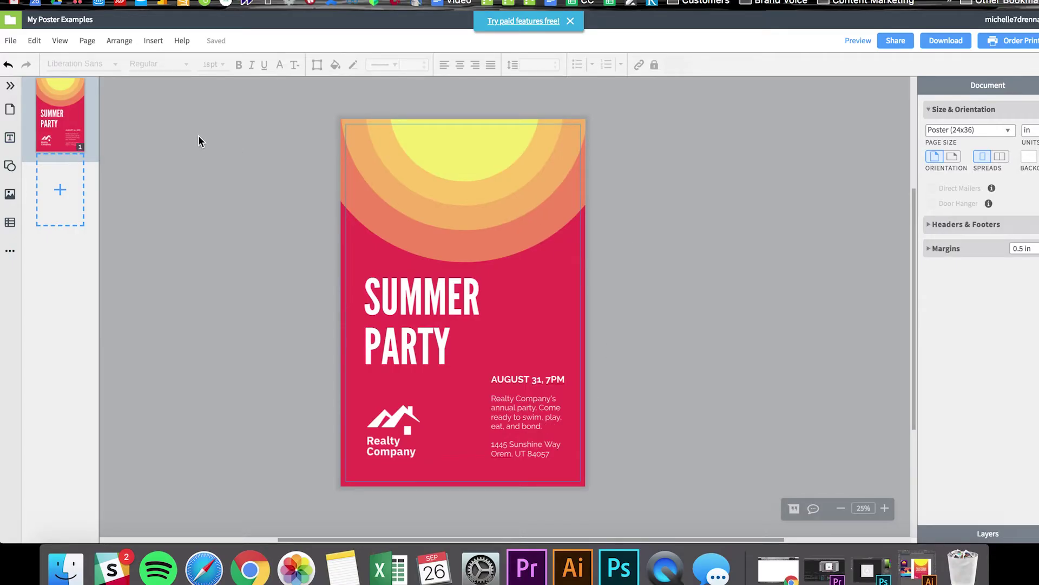
left_click(65, 119)
Step: Duplicate page 1 and delete every object from the new page 2
key("super+d")
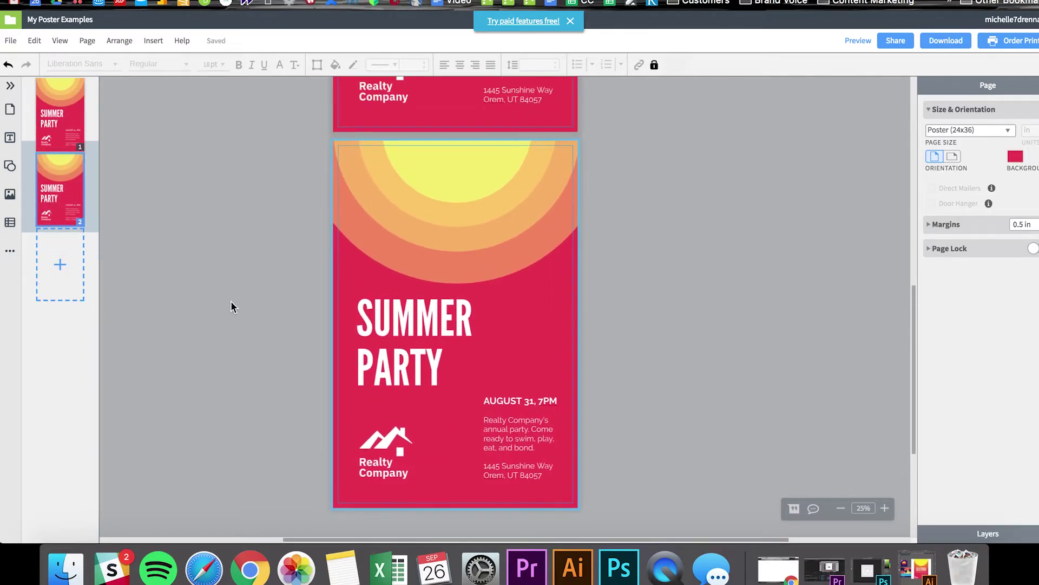
left_click(213, 293)
key("super+a")
key("BackSpace")
Step: Turn page 2 to landscape orientation
left_click(524, 241)
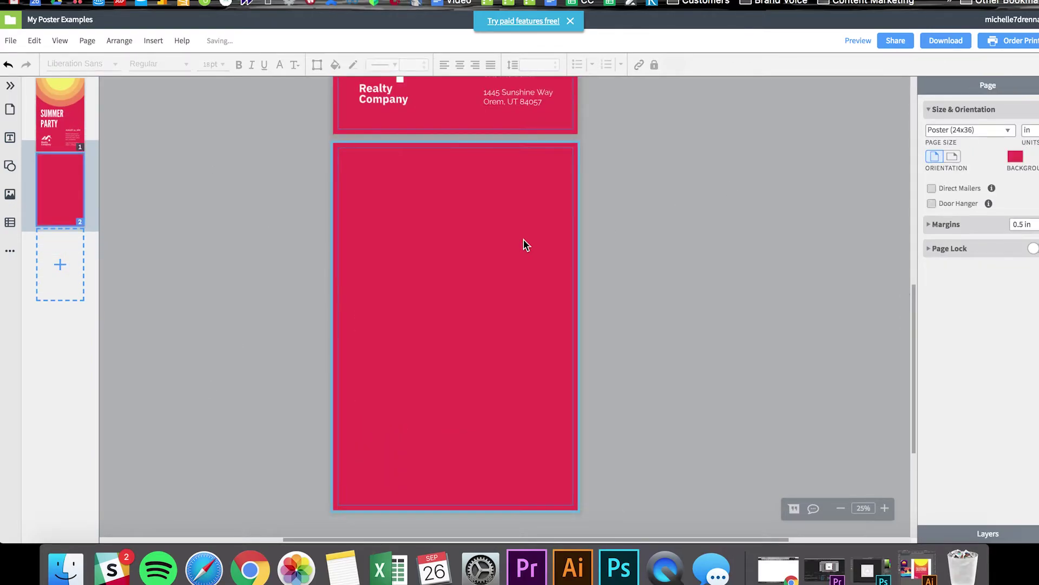
left_click(952, 156)
left_click(775, 191)
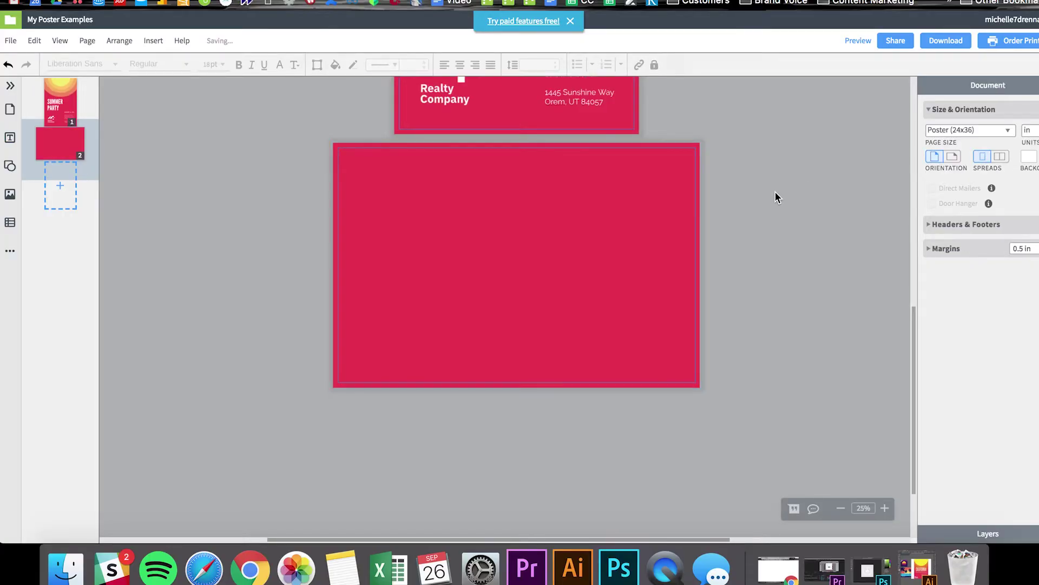
scroll(774, 190, "up", 3)
left_click(595, 315)
scroll(740, 167, "up", 2)
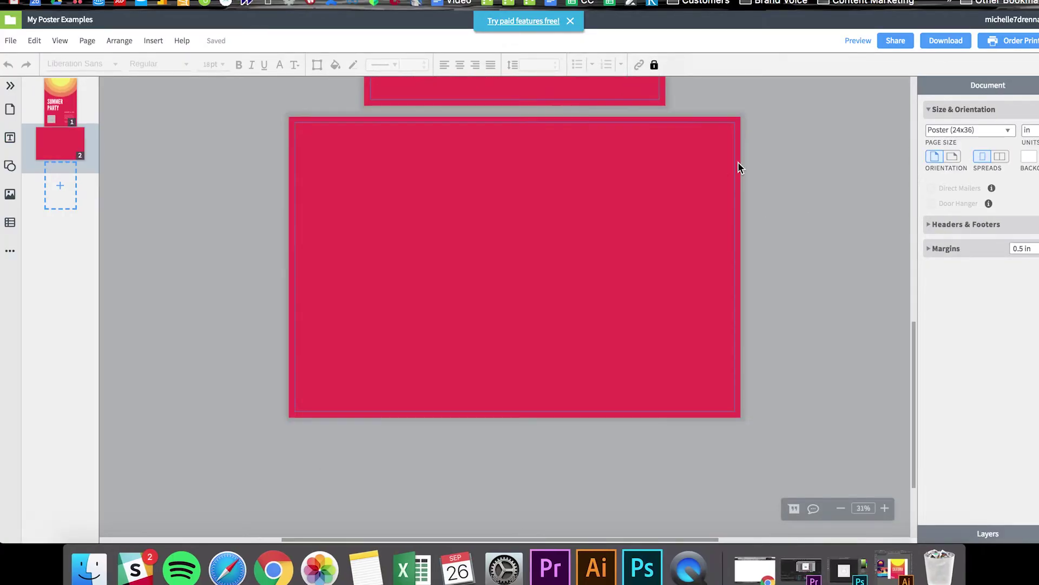
left_click(681, 167)
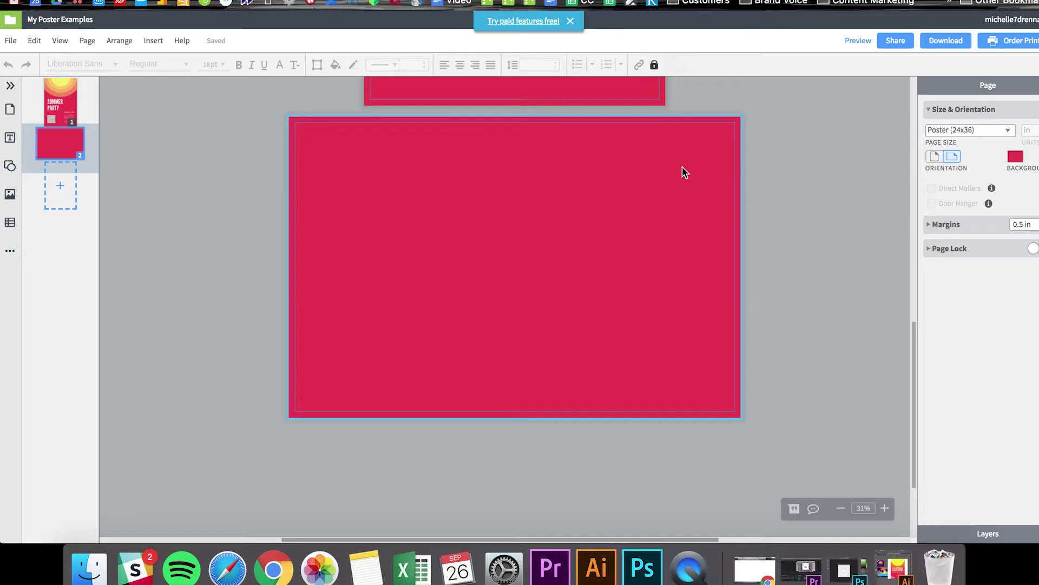
Step: Set page 2's background to the uploaded winding-road screenshot as an image fill
left_click(1016, 169)
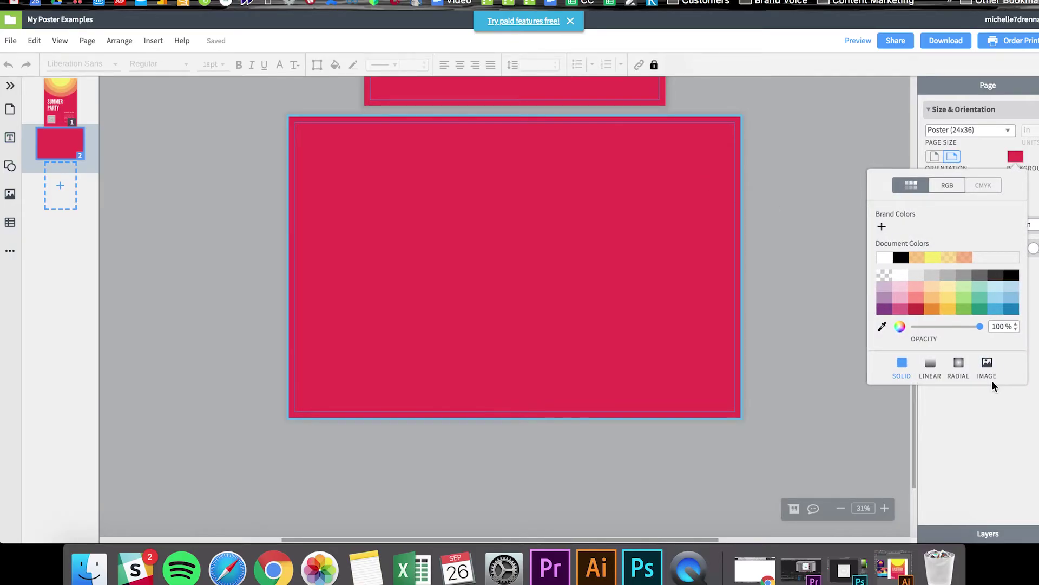
left_click(986, 364)
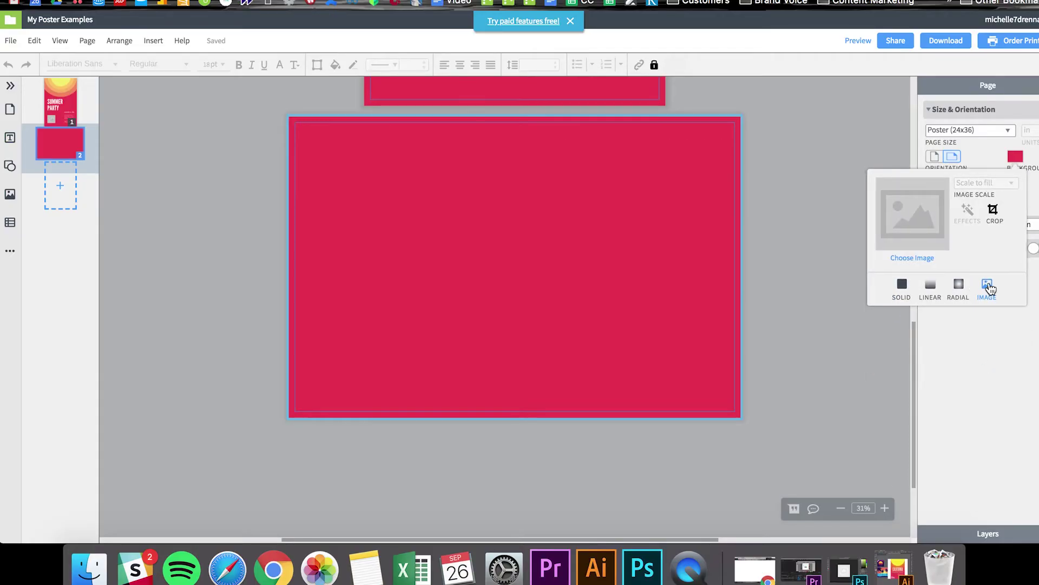
left_click(909, 258)
left_click(681, 84)
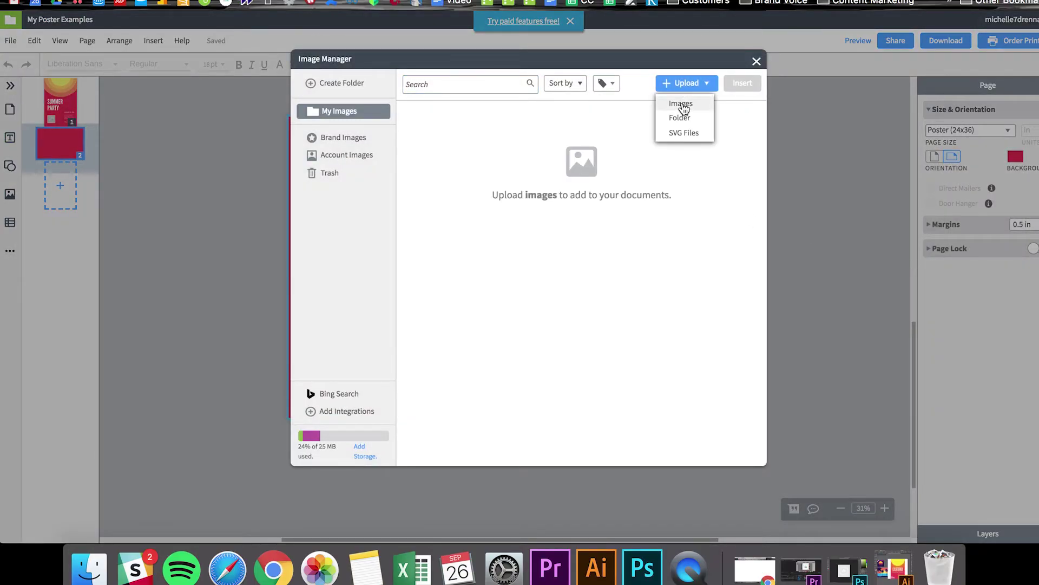
left_click(680, 104)
left_click(447, 93)
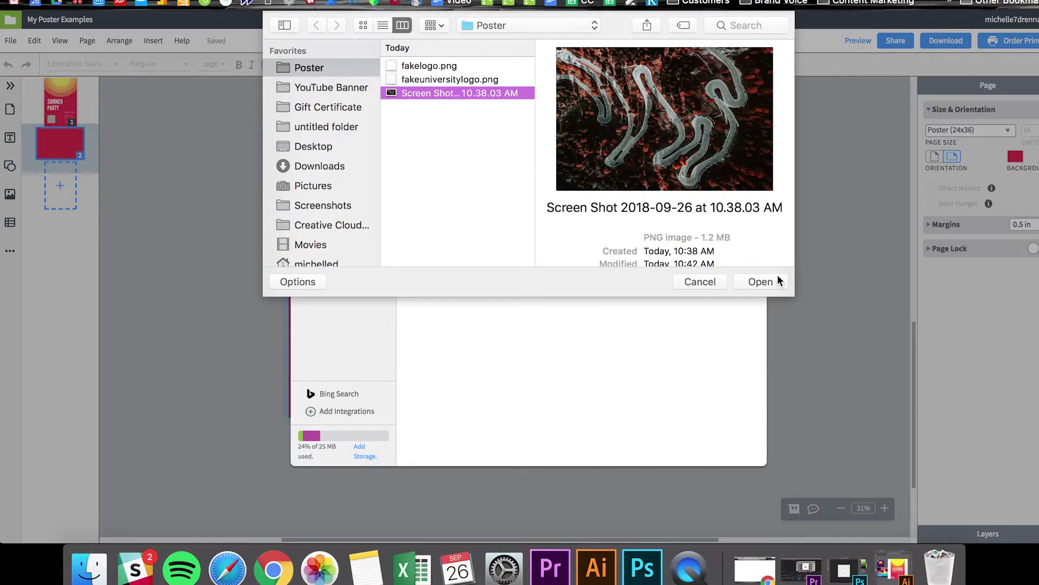
left_click(768, 282)
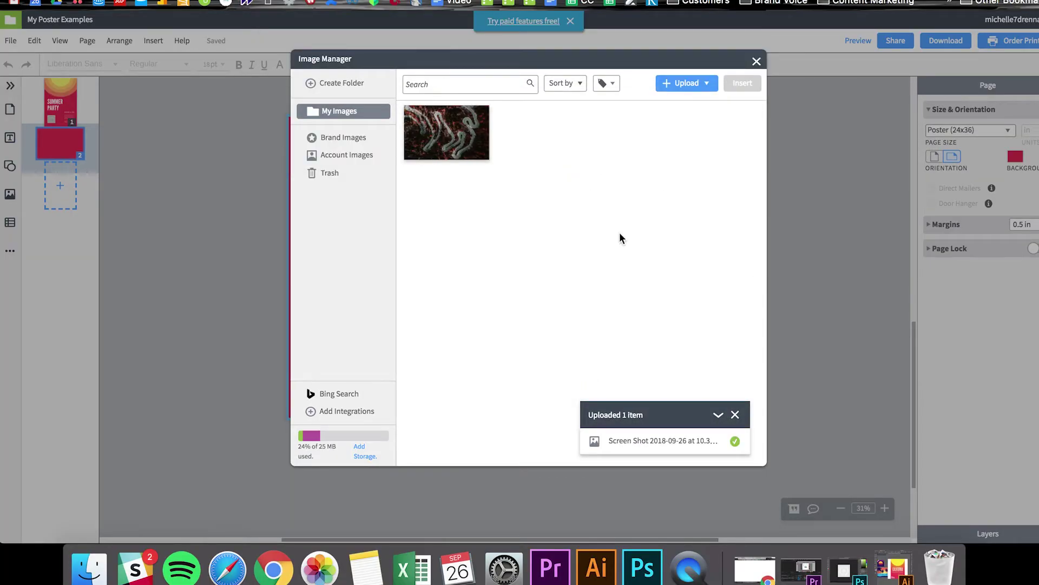
left_click(743, 83)
Step: Edit the white HOW TO FIND THE RIGHT LIFE PATH title text box over the photo
left_click(598, 308)
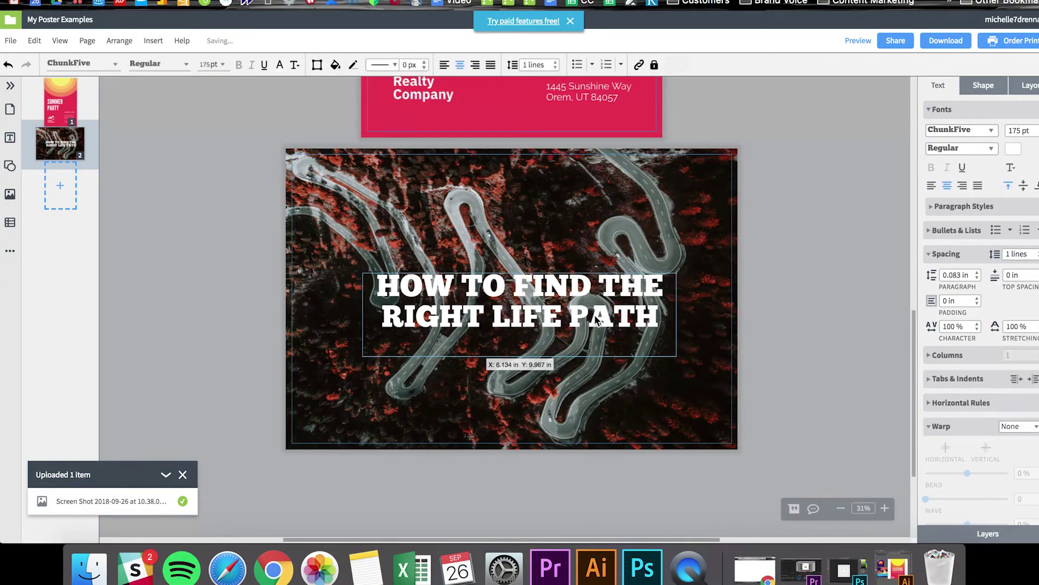
left_click(595, 318)
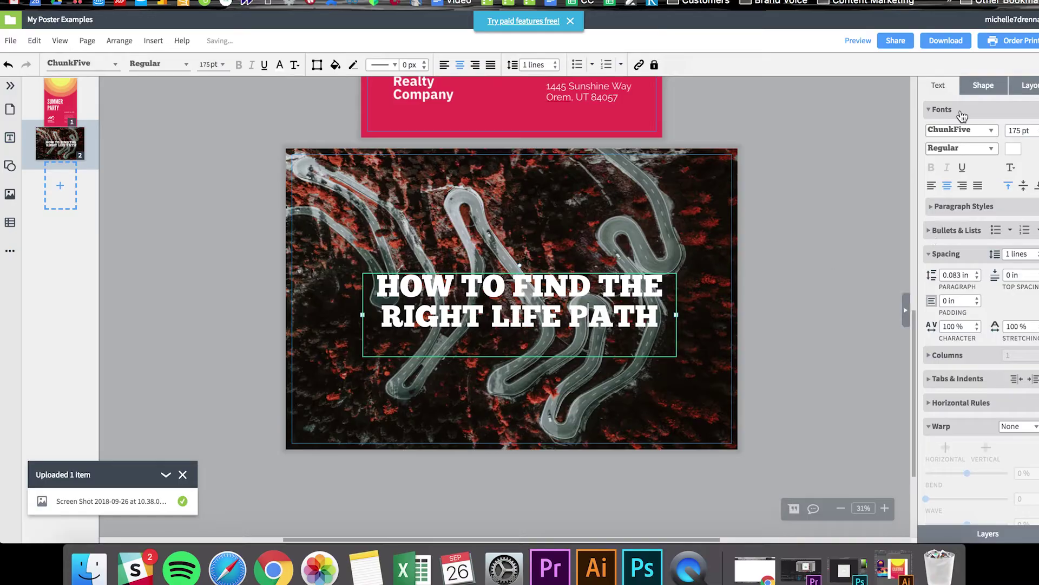
left_click(1027, 87)
left_click(826, 239)
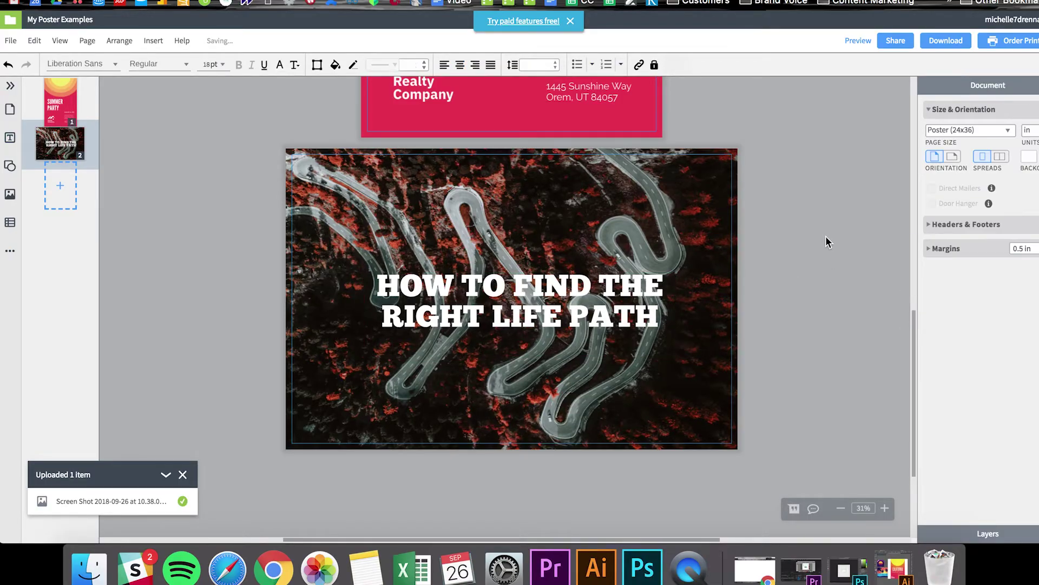
left_click(704, 252)
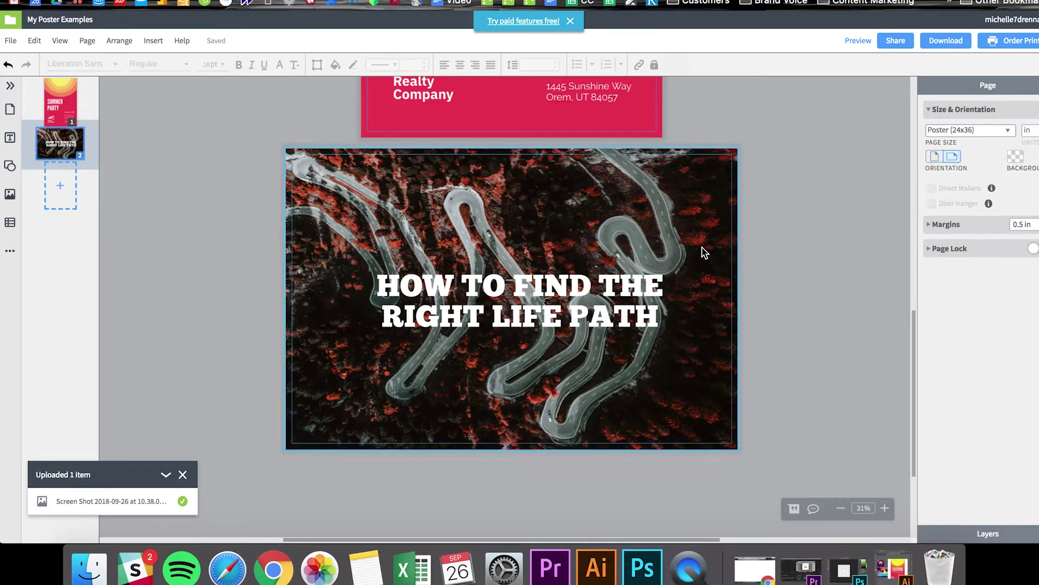
left_click(645, 296)
left_click(782, 263)
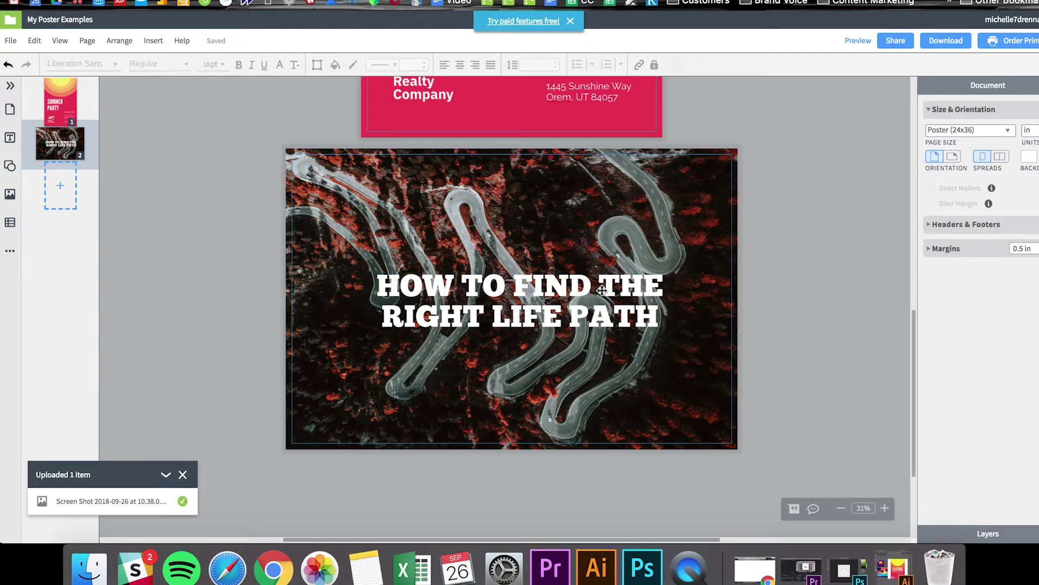
Step: Draw a blue rectangle covering the page and send it behind the title
left_click(10, 165)
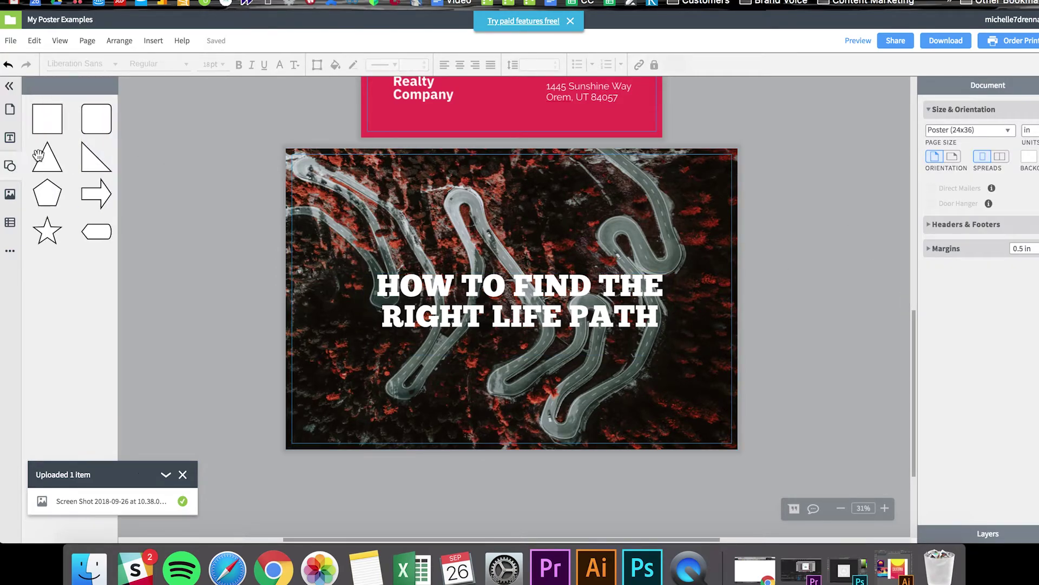
left_click_drag(301, 176, 739, 456)
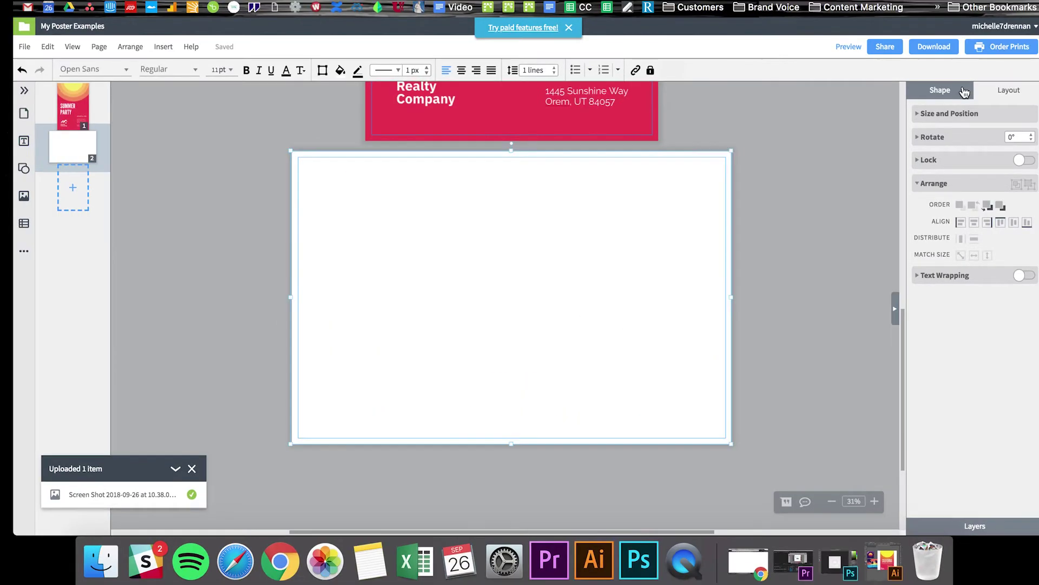
left_click(953, 85)
left_click(1038, 112)
left_click(1021, 263)
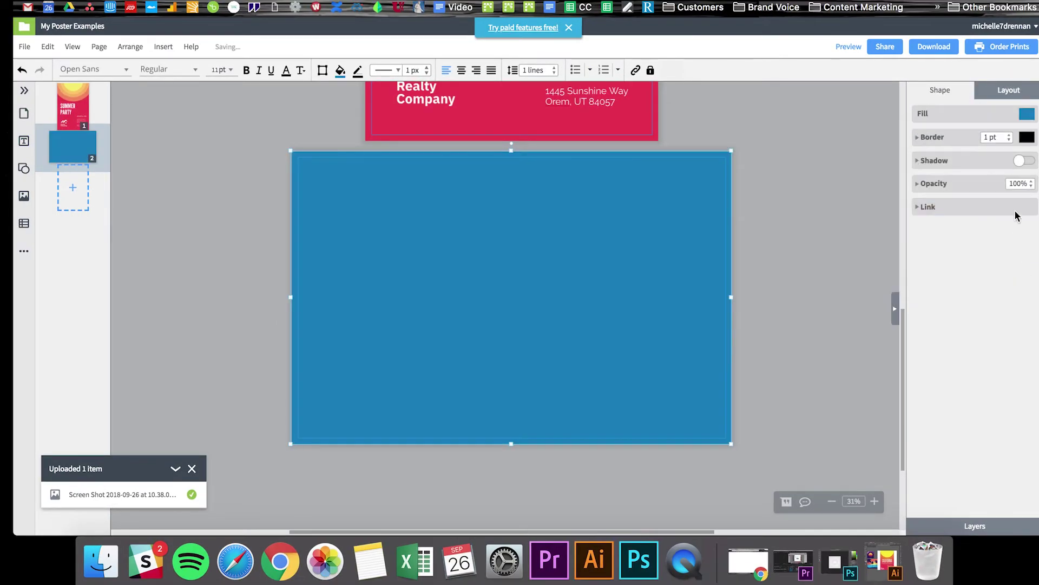
right_click(716, 200)
mouse_move(765, 356)
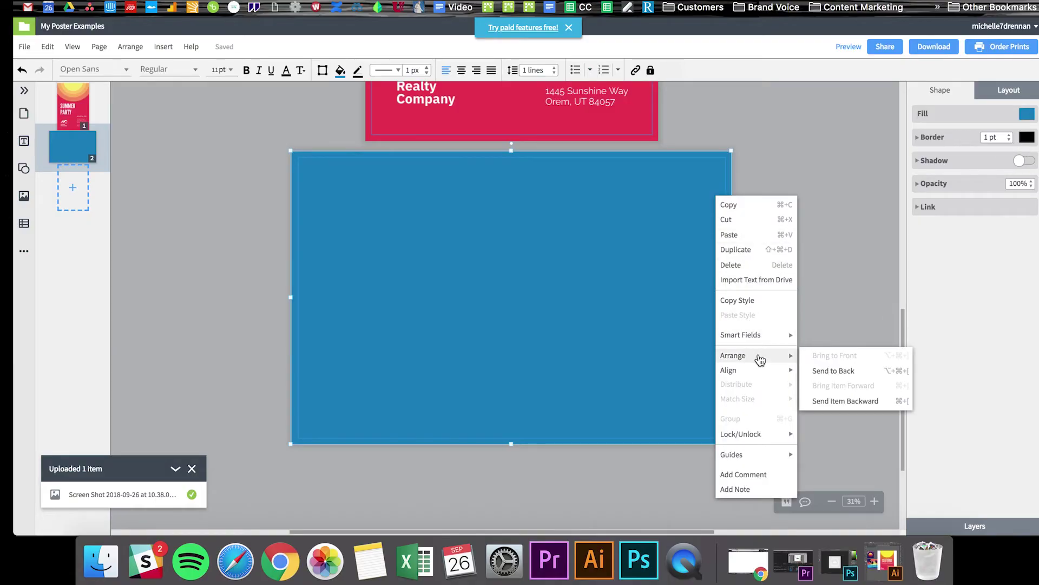
left_click(840, 369)
left_click_drag(693, 252, 695, 252)
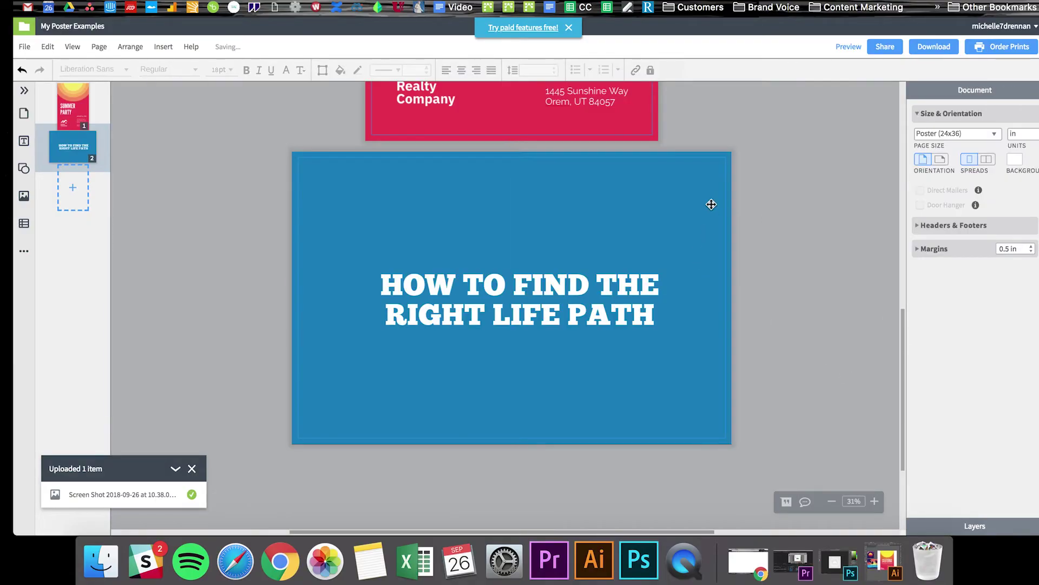
Step: Make the overlay rectangle dark grey at about 50% opacity
left_click(1027, 113)
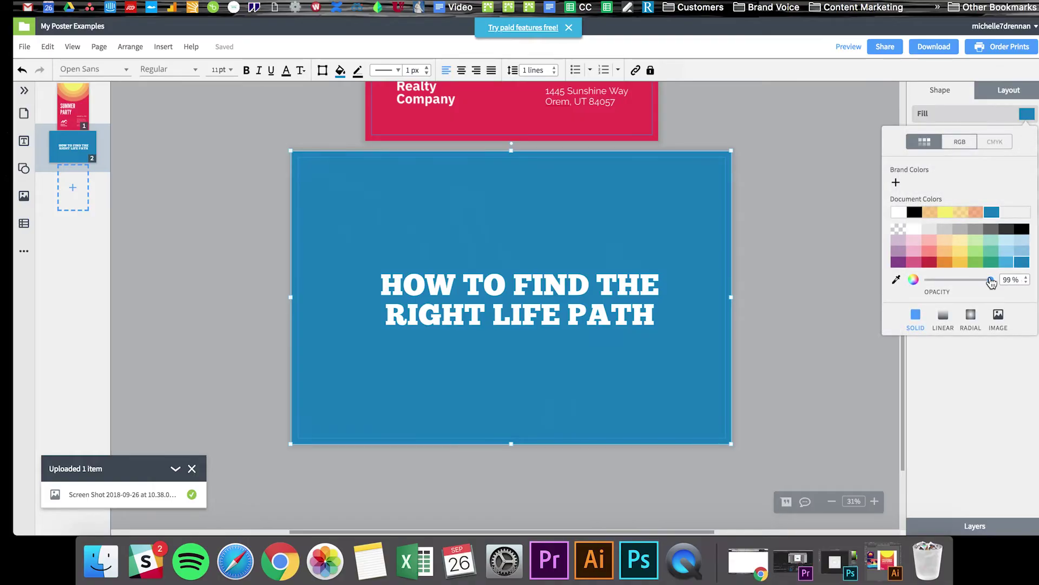
left_click_drag(990, 279, 955, 284)
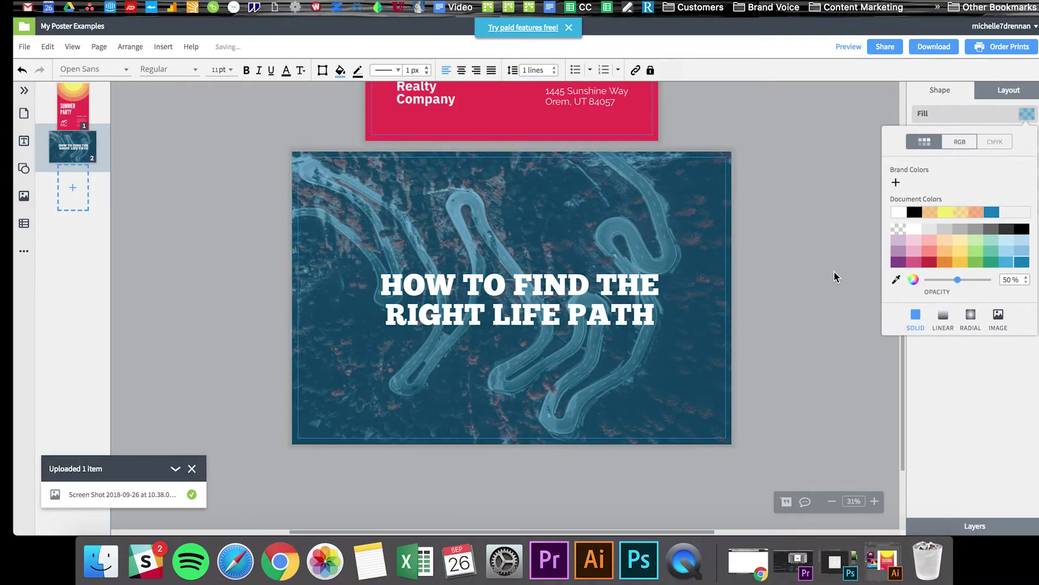
left_click(835, 274)
left_click(1027, 114)
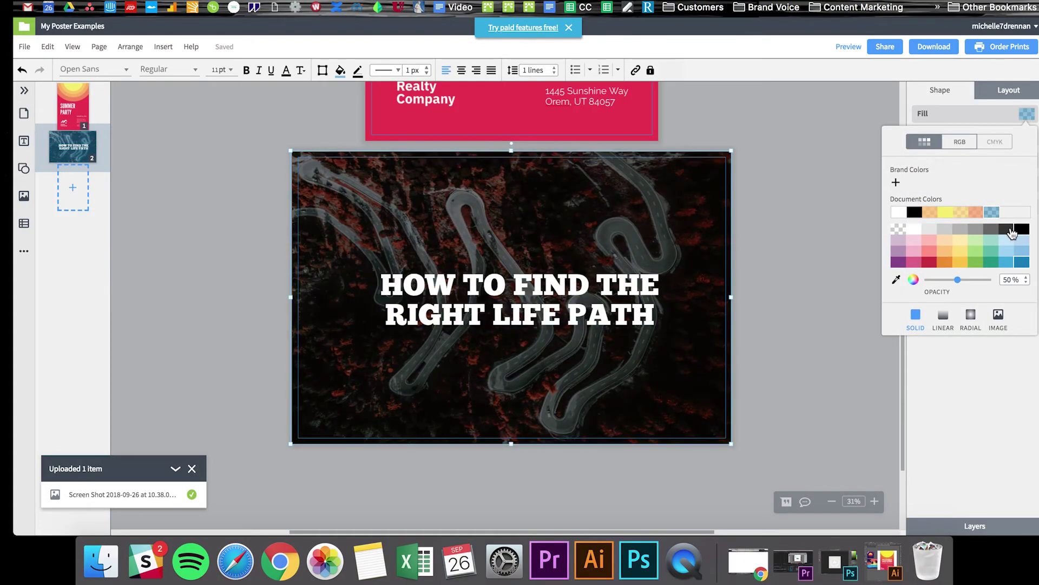
left_click(1010, 230)
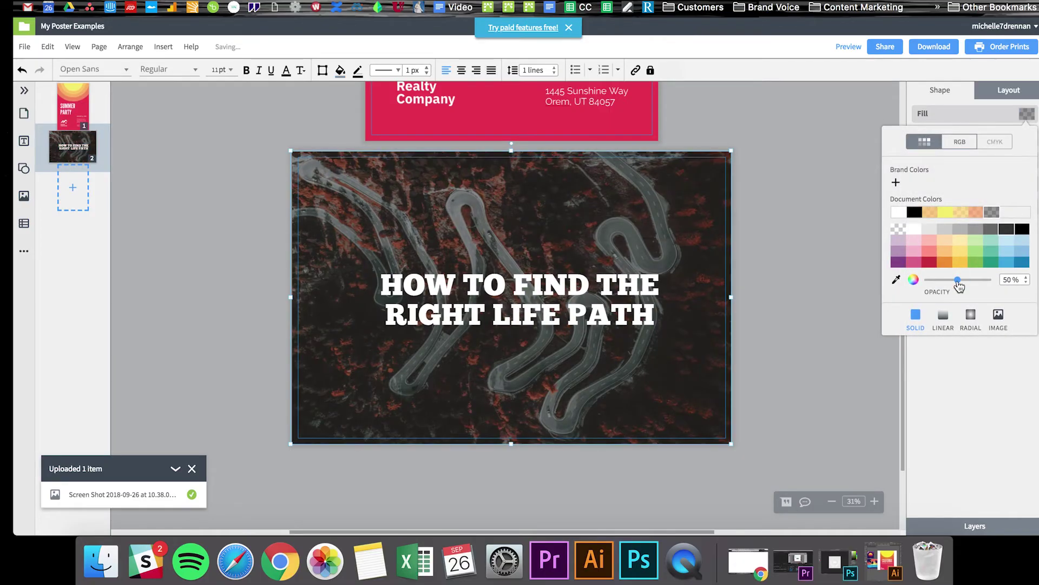
left_click_drag(958, 280, 950, 282)
left_click(847, 268)
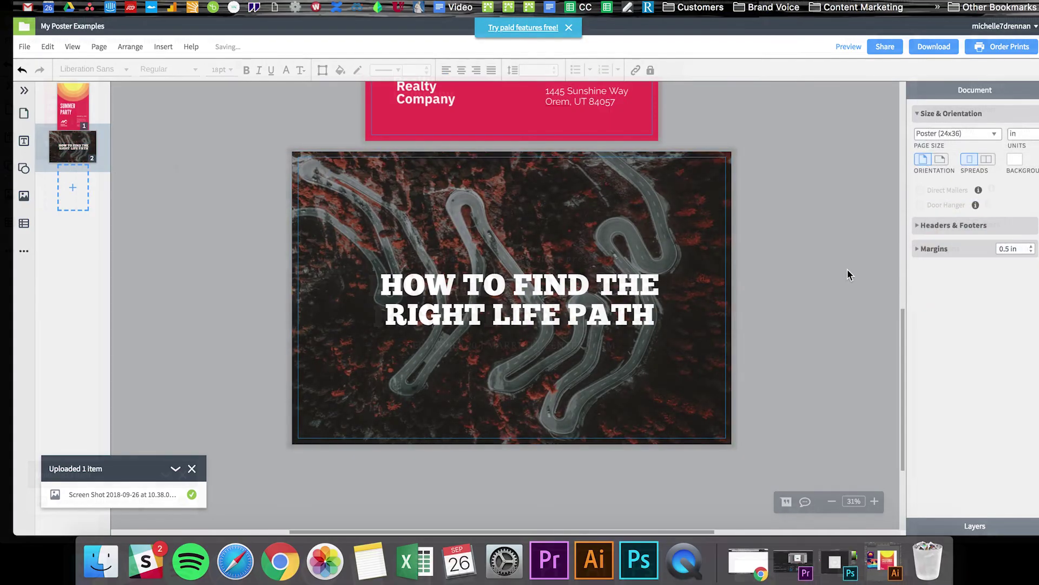
left_click(24, 168)
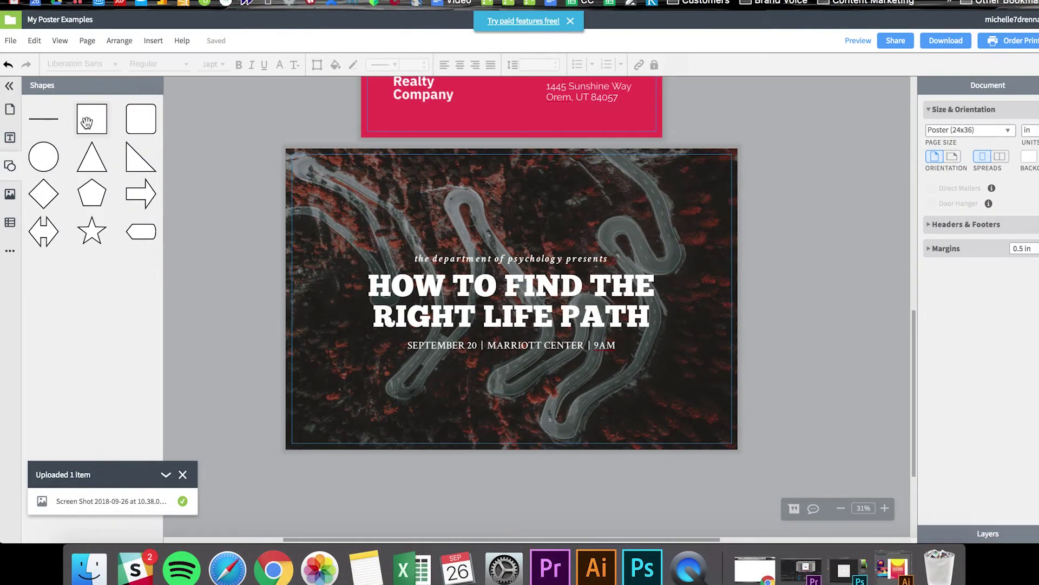
Step: Add a rectangle at the top-left corner and fill it with crimson #eb314c
left_click_drag(87, 123, 383, 202)
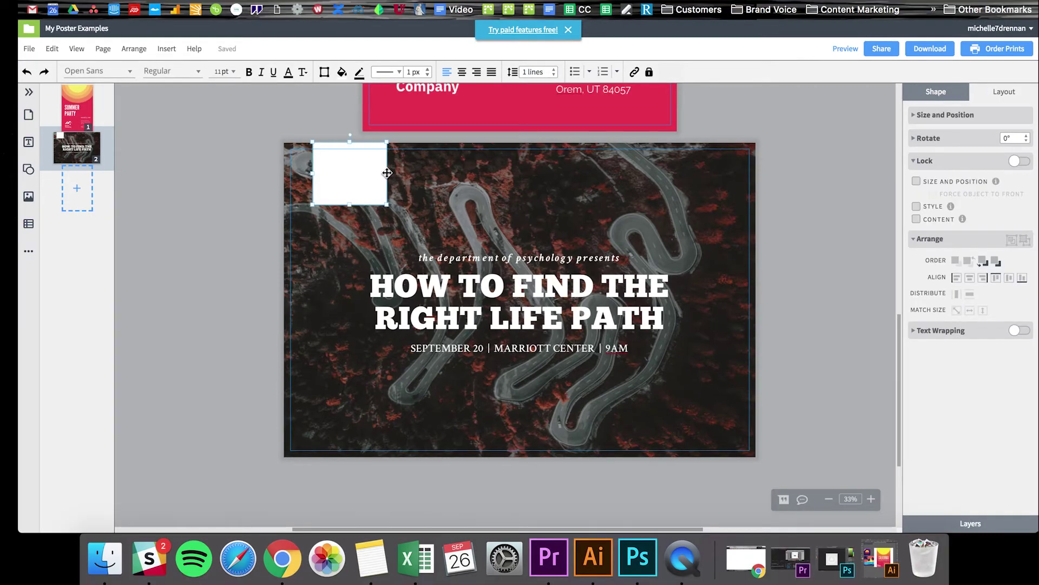
left_click(365, 196)
left_click(770, 197)
left_click(330, 184)
left_click(953, 93)
left_click(1022, 115)
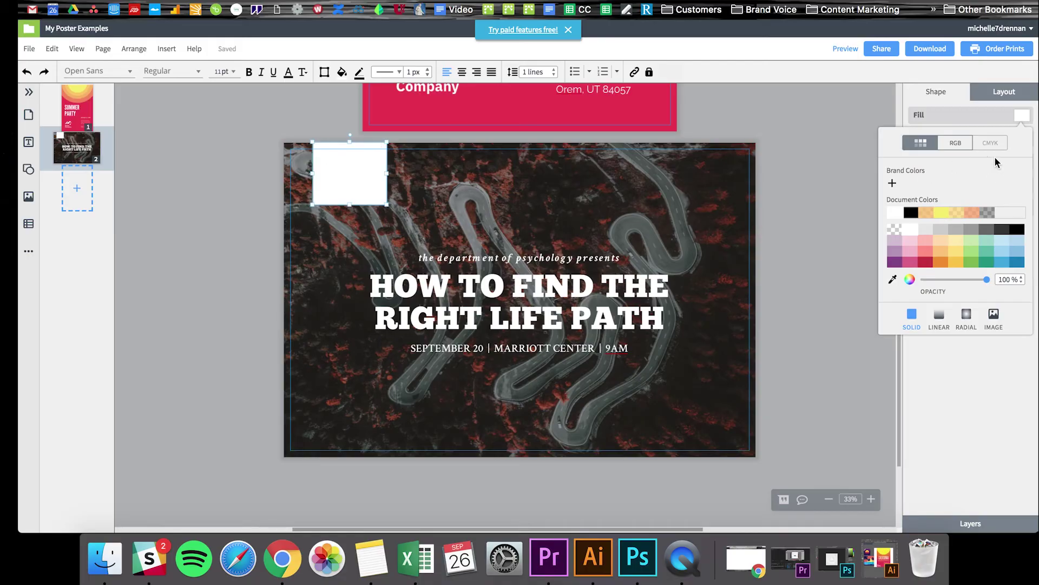
left_click(956, 143)
left_click(993, 223)
key("ctrl+v")
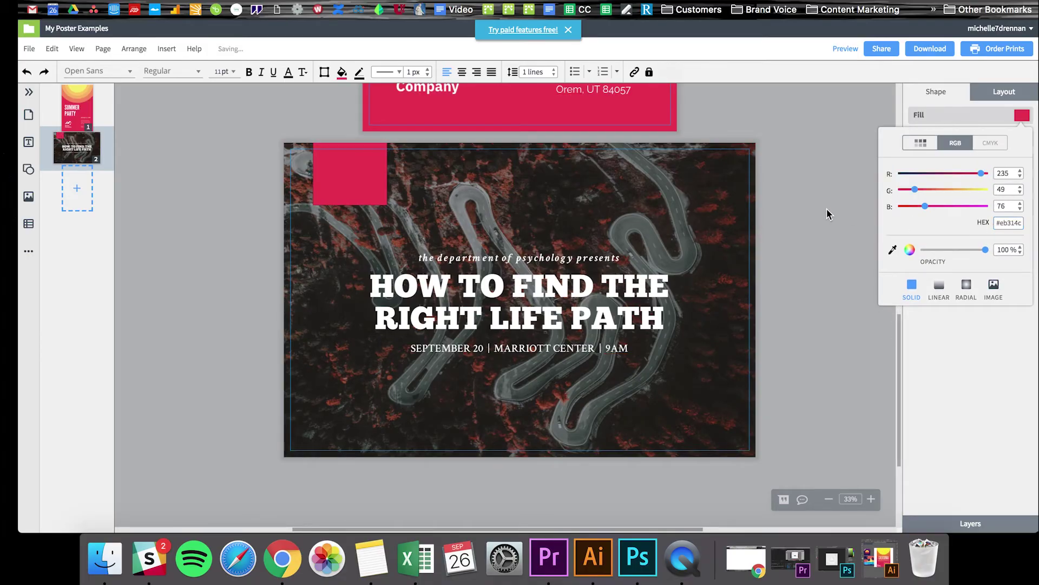
left_click(827, 209)
Step: Drag fakeuniversitylogo.png from Finder onto the crimson square and resize it to fit
left_click(373, 181)
left_click(104, 558)
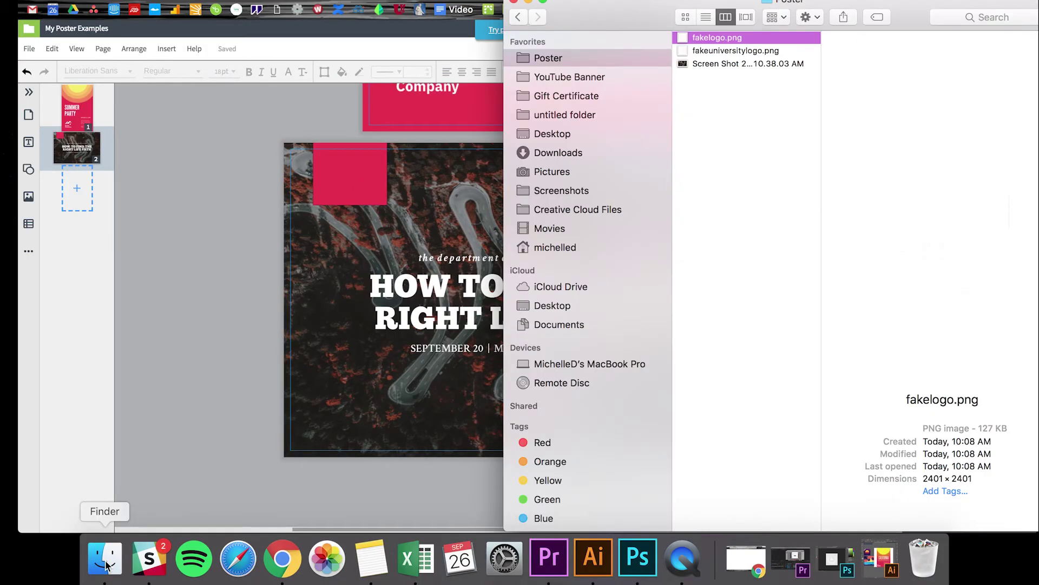
left_click_drag(727, 53, 352, 193)
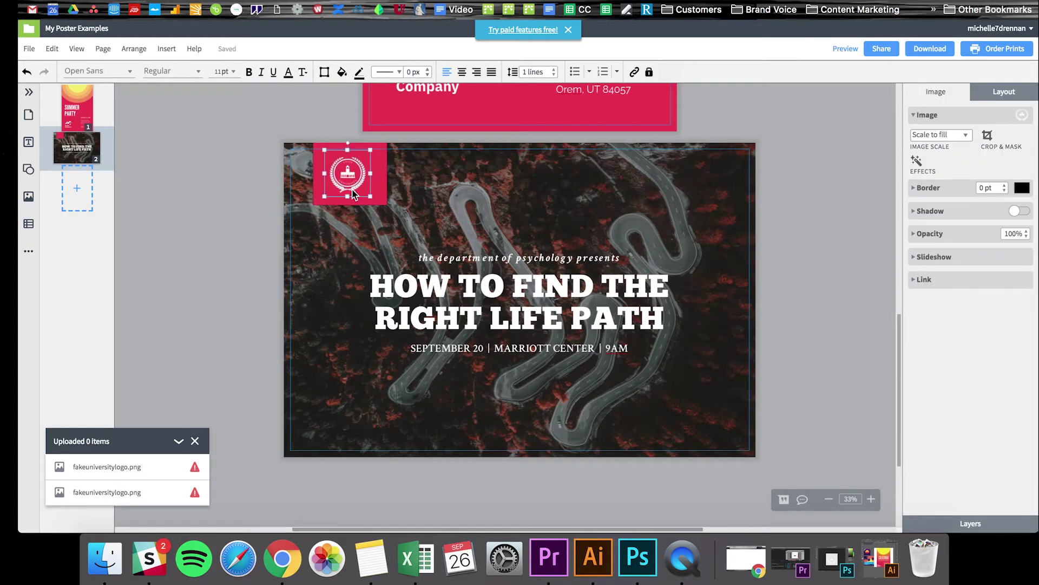
scroll(353, 193, "up", 5)
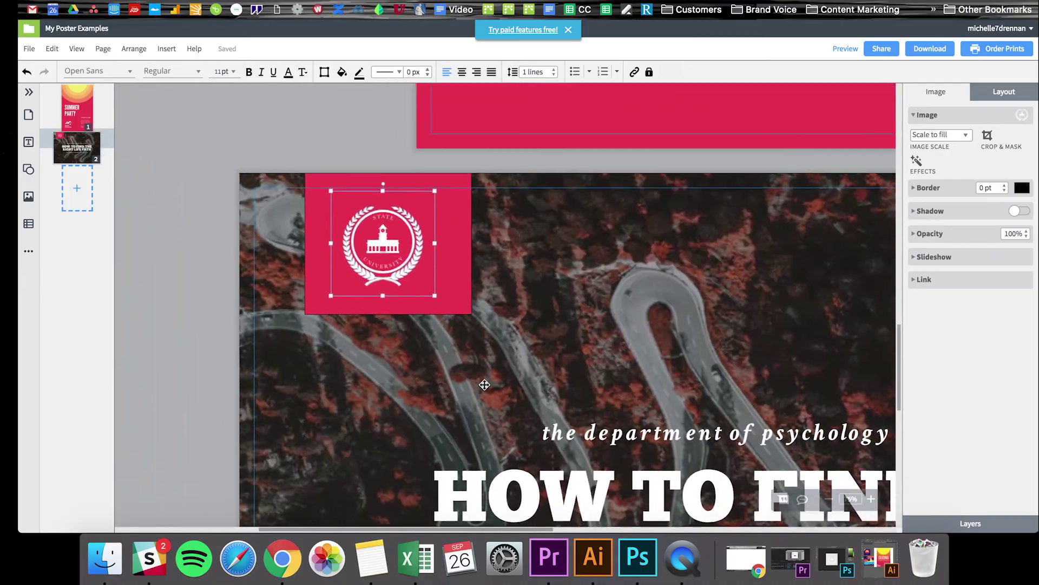
left_click_drag(464, 319, 471, 321)
left_click_drag(358, 212, 331, 194)
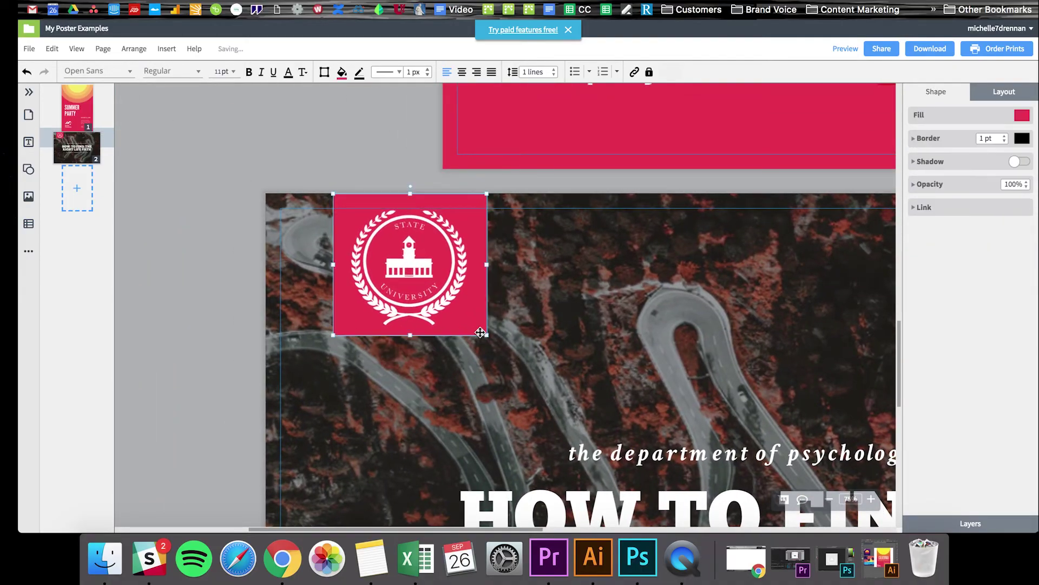
scroll(781, 357, "down", 5)
left_click(781, 358)
scroll(781, 358, "down", 5)
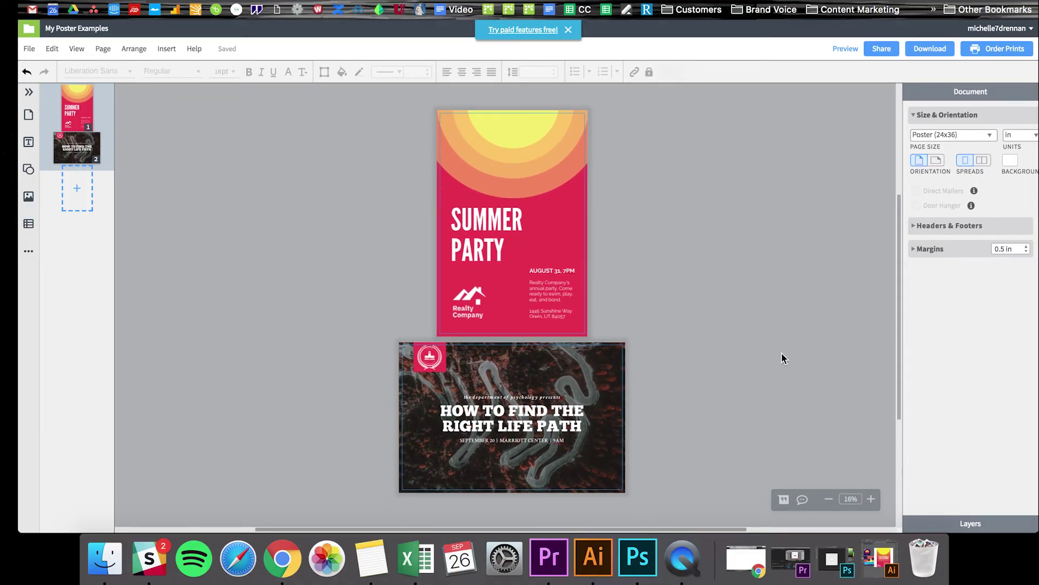
left_click(739, 231)
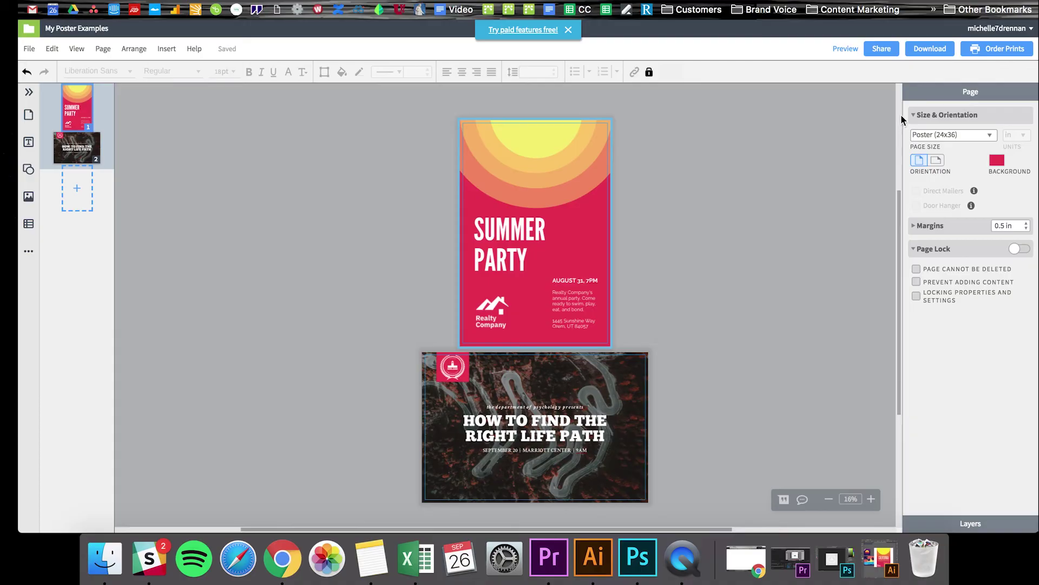
left_click(936, 51)
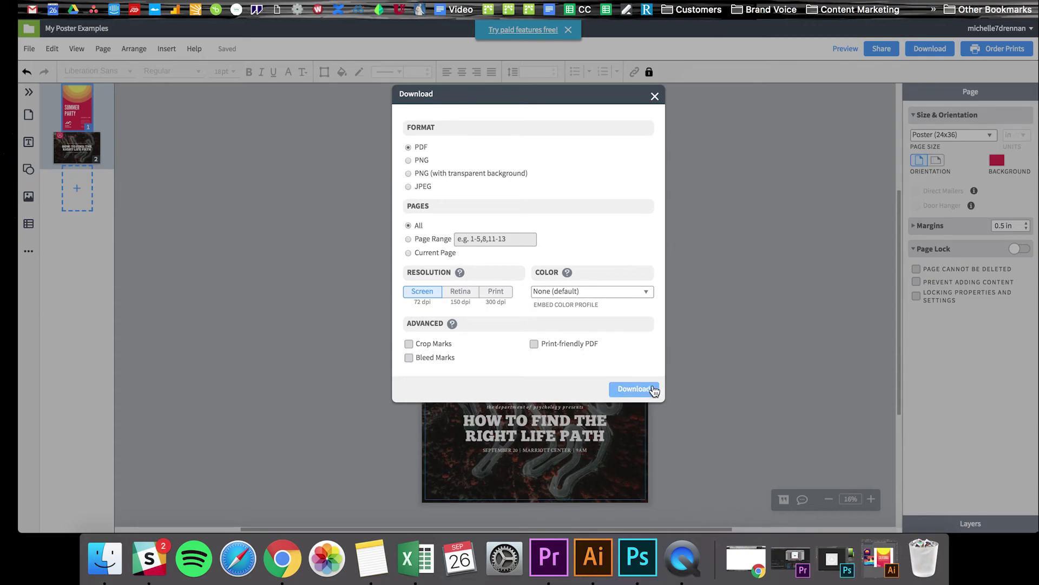
left_click(655, 96)
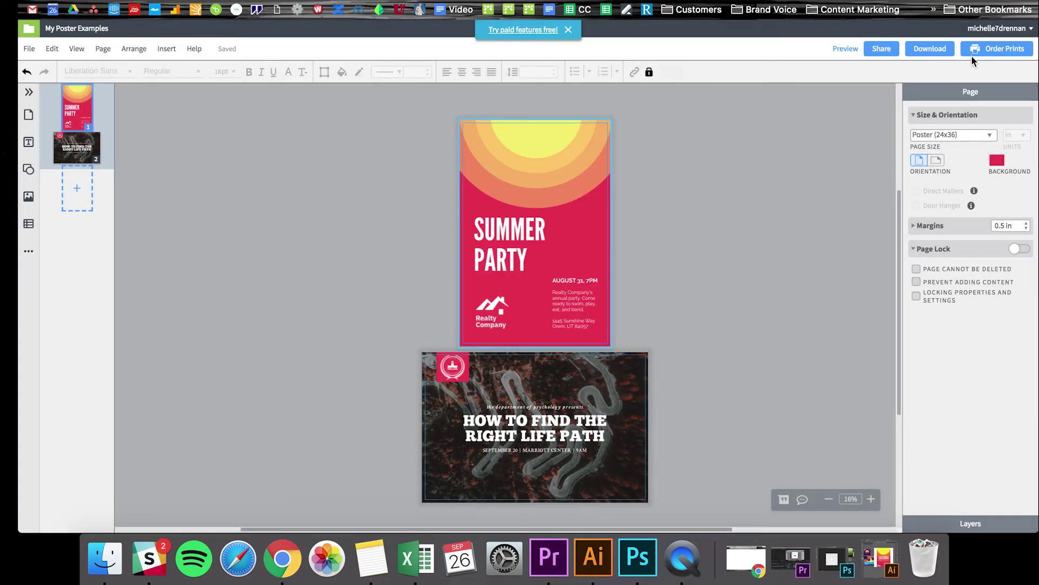
left_click(990, 50)
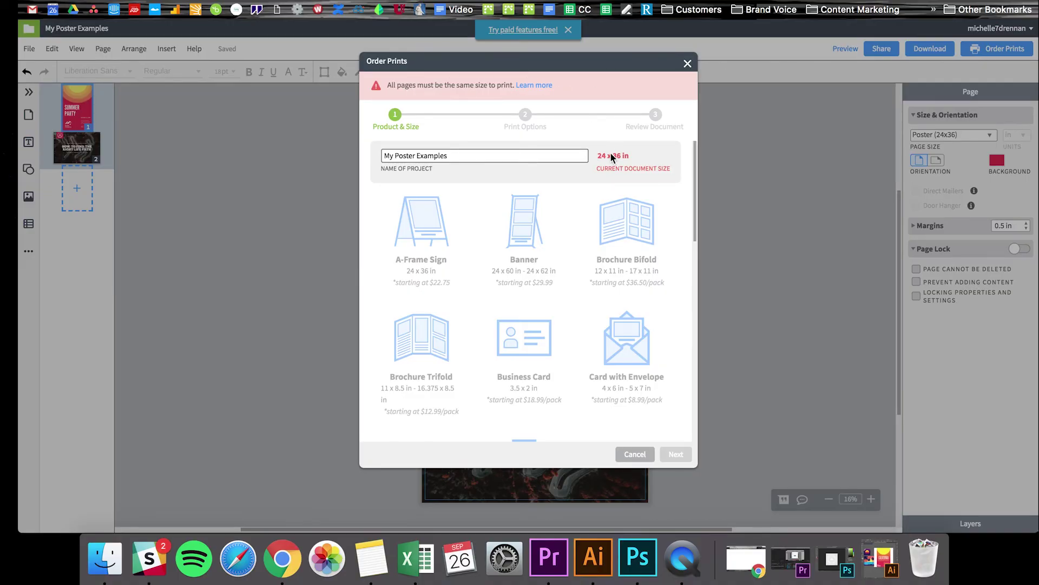
scroll(510, 236, "down", 5)
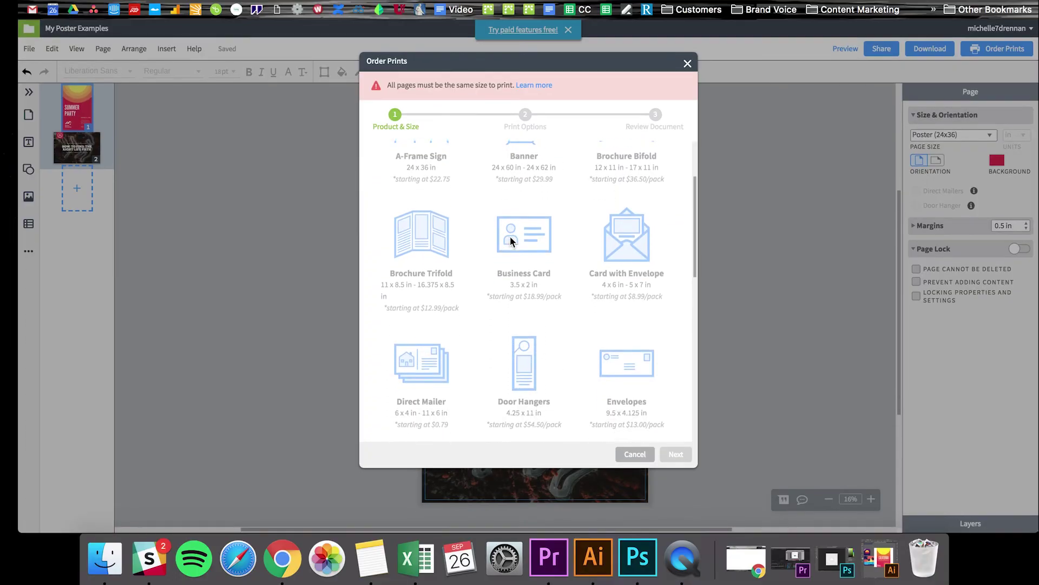
scroll(510, 241, "down", 4)
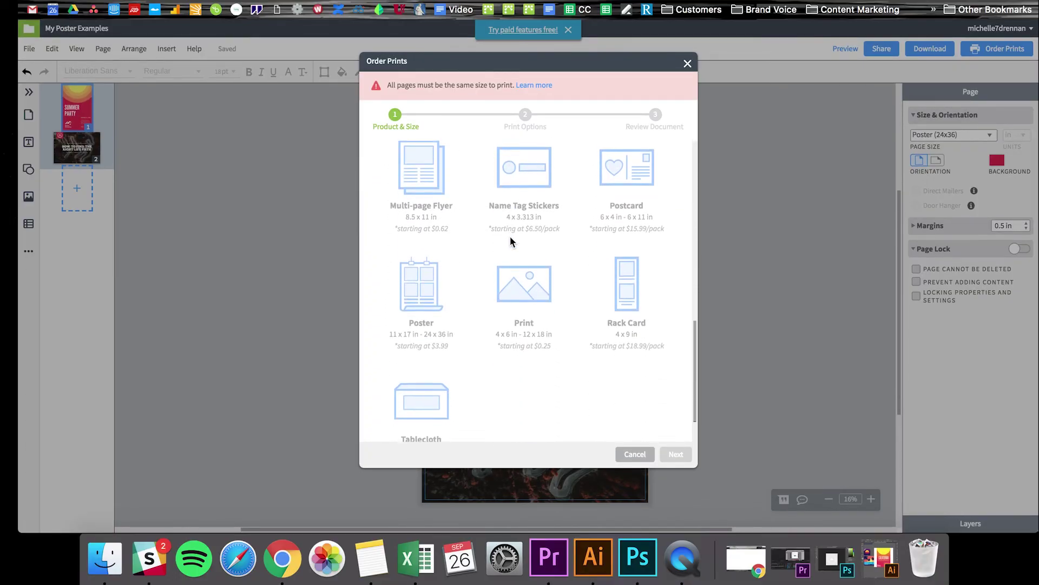
mouse_move(395, 274)
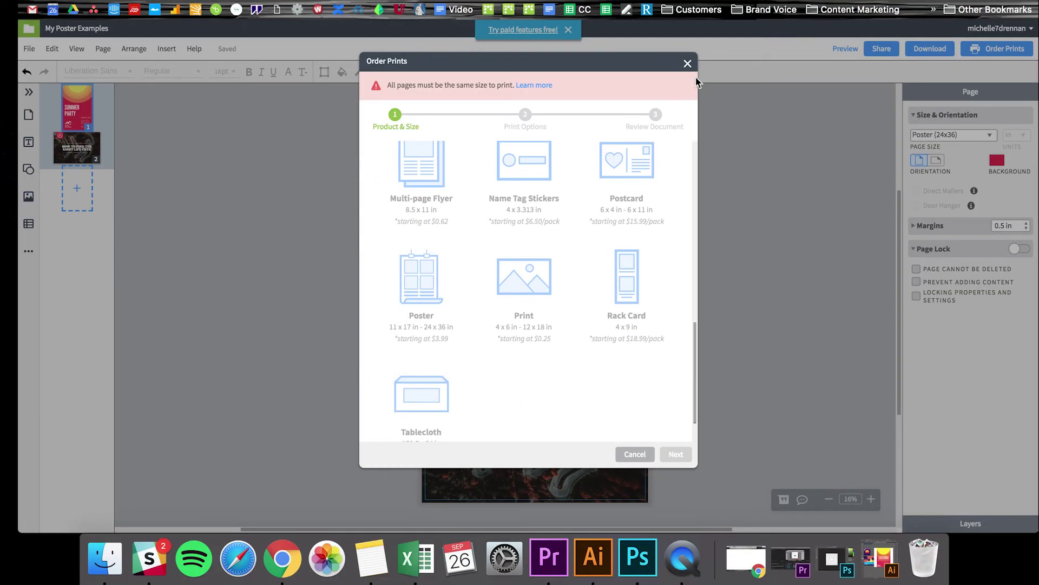
left_click(688, 63)
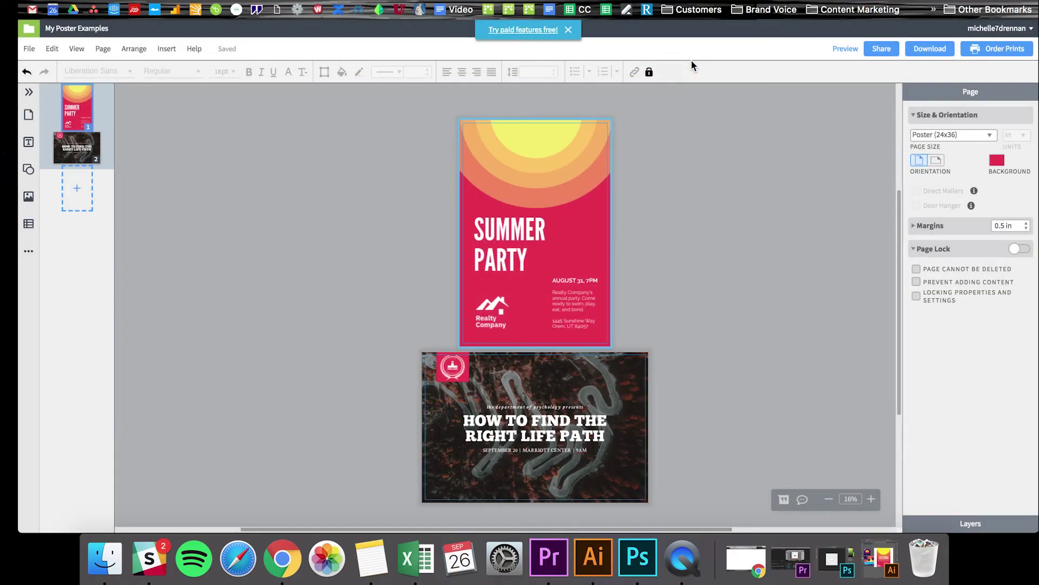
right_click(758, 180)
Step: Publish My Poster Examples to the web with a Custom Link
left_click(712, 173)
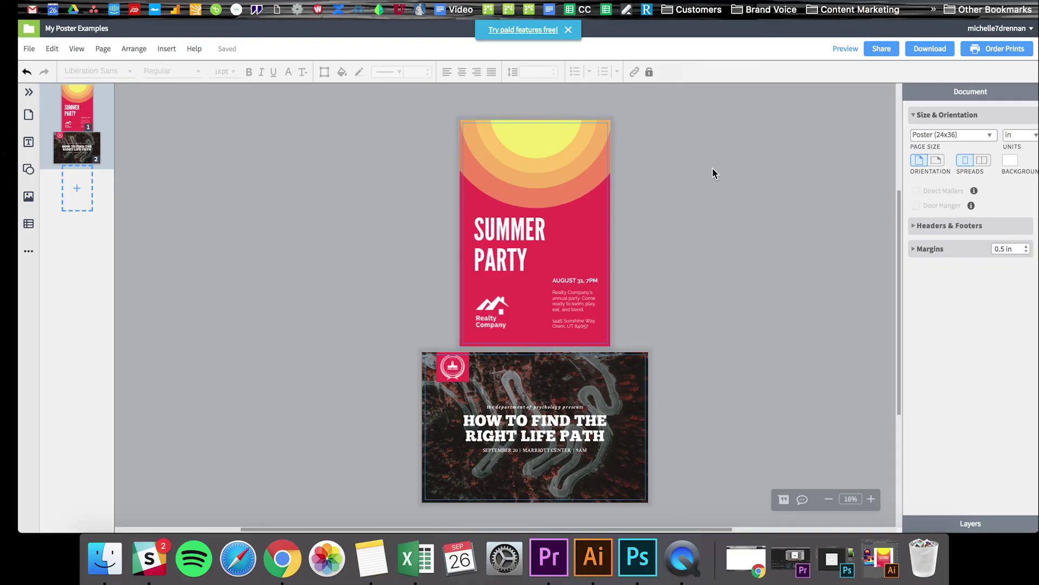
left_click(30, 49)
left_click(75, 308)
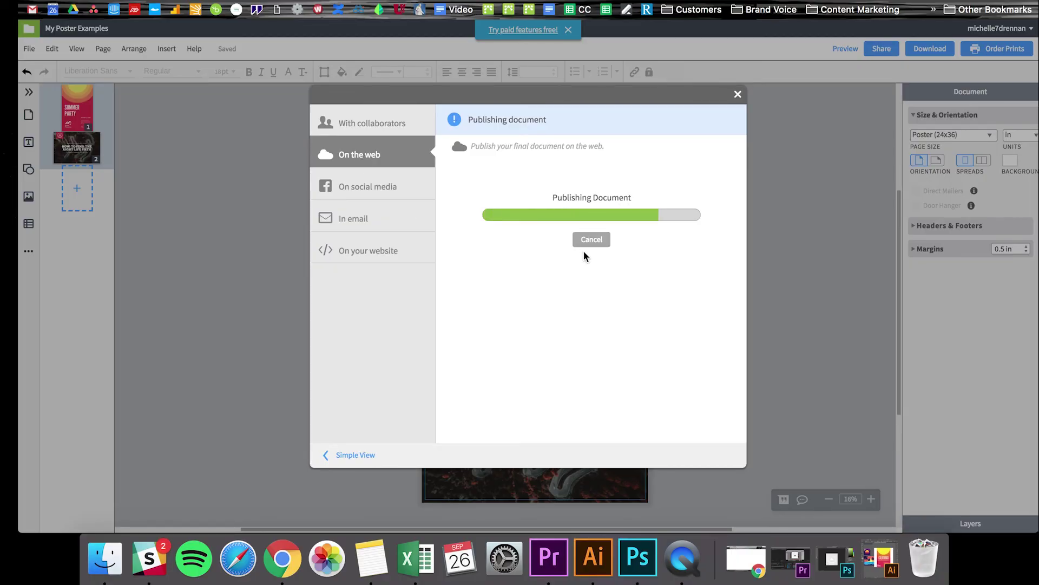
left_click(603, 232)
left_click(576, 196)
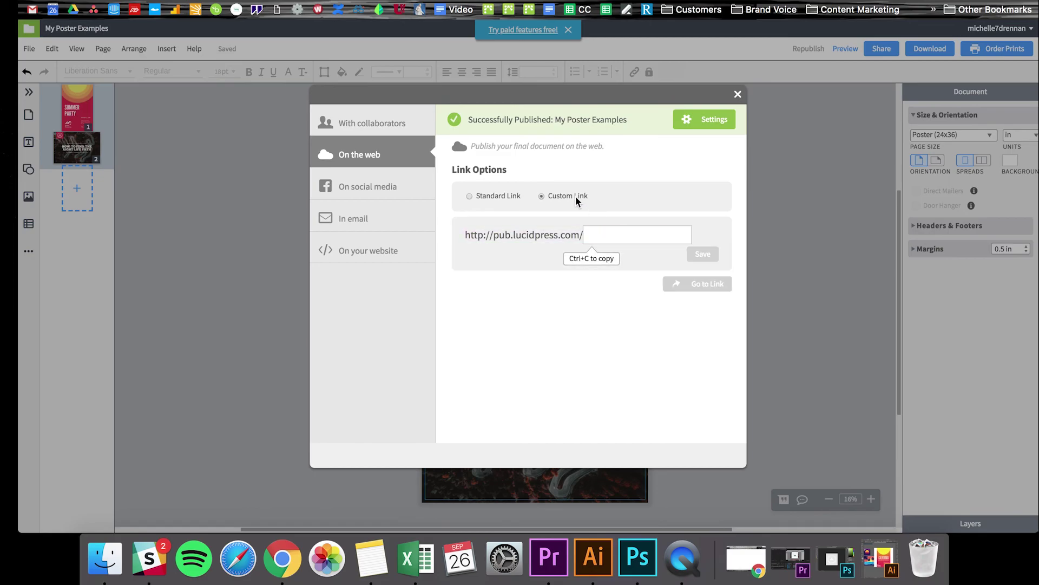
left_click(737, 95)
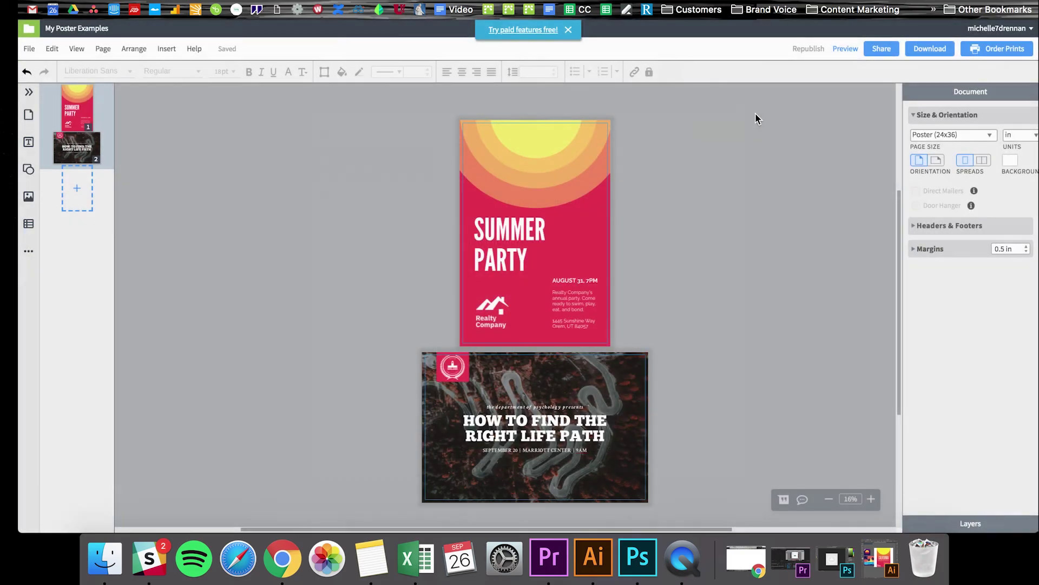